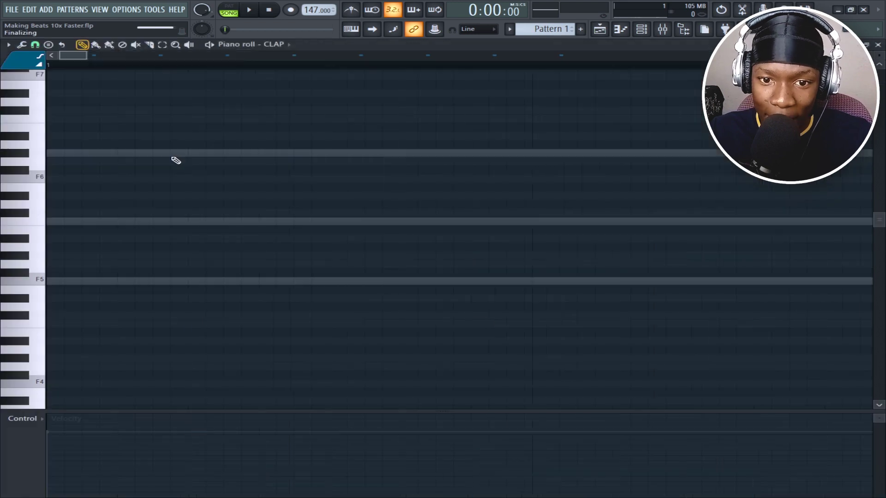
Continue the root line with G#5 in bar 2, G5 from bar 3 to mid-bar 4, and a half-bar C6 ending bar 4.
{"action": "scroll", "coordinate": [229, 65], "scroll_direction": "down", "scroll_amount": 5}
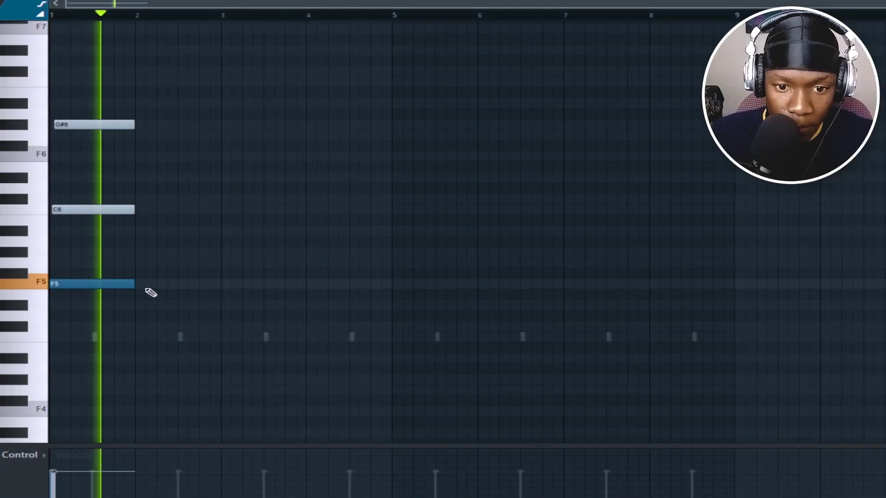
{"action": "left_click", "coordinate": [137, 252]}
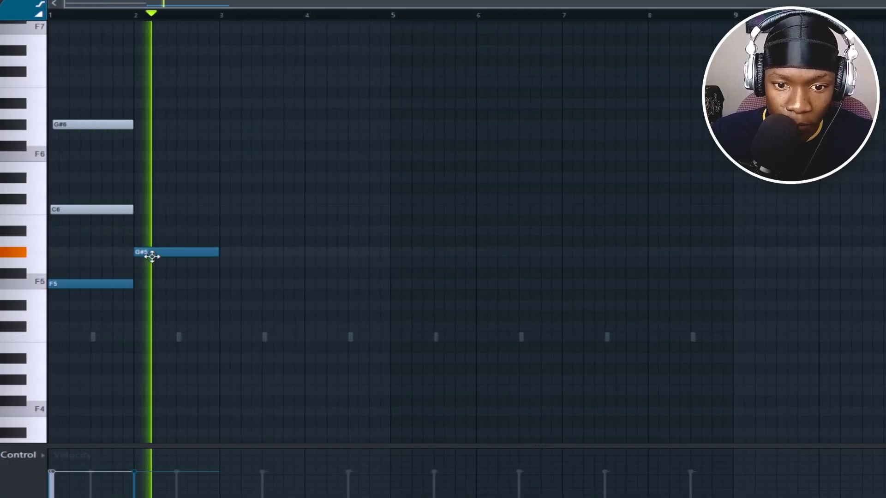
{"action": "left_click", "coordinate": [225, 263]}
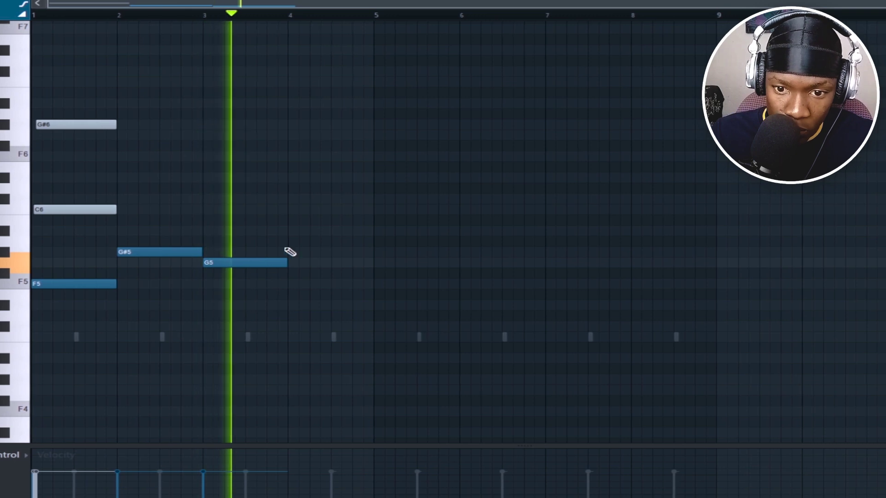
{"action": "left_click", "coordinate": [344, 208]}
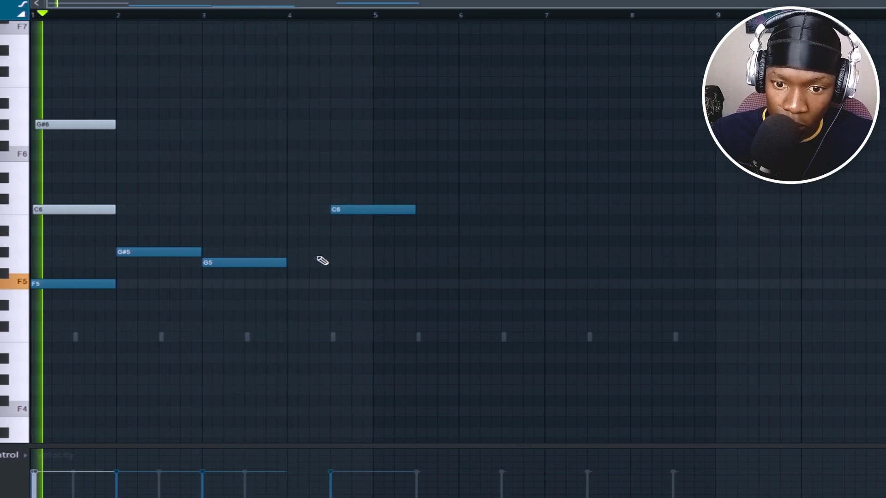
{"action": "left_click_drag", "start_coordinate": [292, 262], "coordinate": [336, 262]}
{"action": "left_click_drag", "start_coordinate": [413, 209], "coordinate": [381, 210]}
Select the four root notes F5, G#5, G5 and C6 and duplicate them into bars 5 to 8.
{"action": "left_click_drag", "start_coordinate": [396, 363], "coordinate": [169, 209]}
{"action": "left_click", "coordinate": [106, 284], "text": "ctrl+shift"}
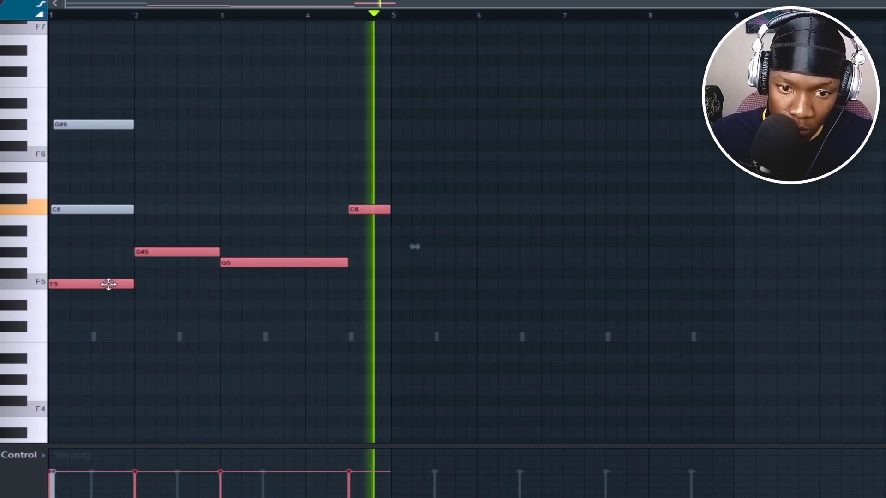
{"action": "double_click", "coordinate": [106, 284]}
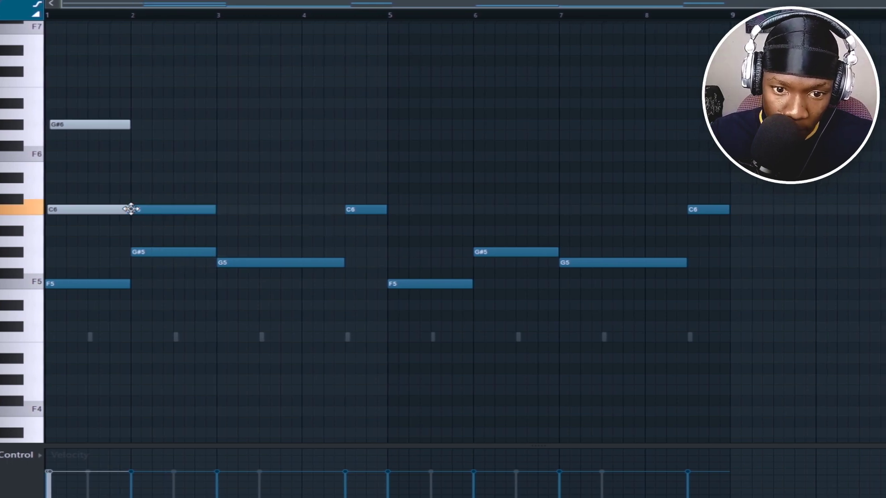
Stack chord notes over the roots in bars 2 to 8, topped by C7, A#6 and D#7, and in bars 5 to 7 by G#6, C7 and A#6.
{"action": "left_click_drag", "start_coordinate": [126, 171], "coordinate": [127, 183]}
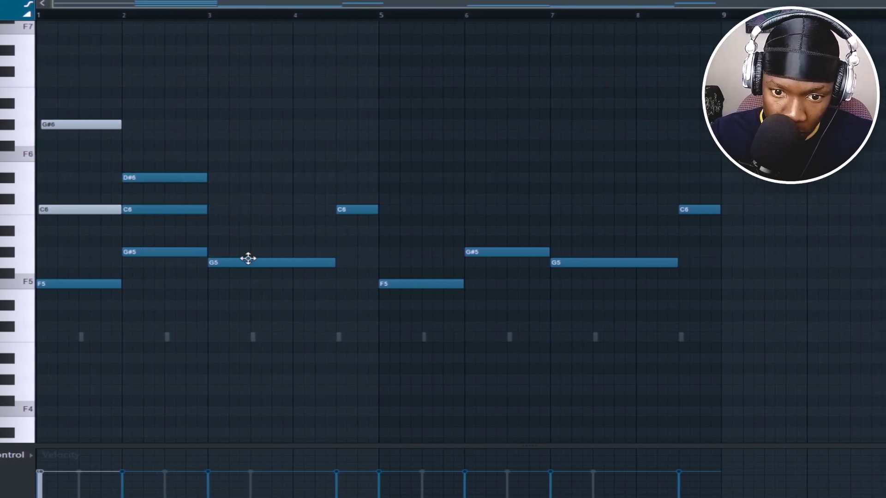
{"action": "left_click", "coordinate": [216, 224]}
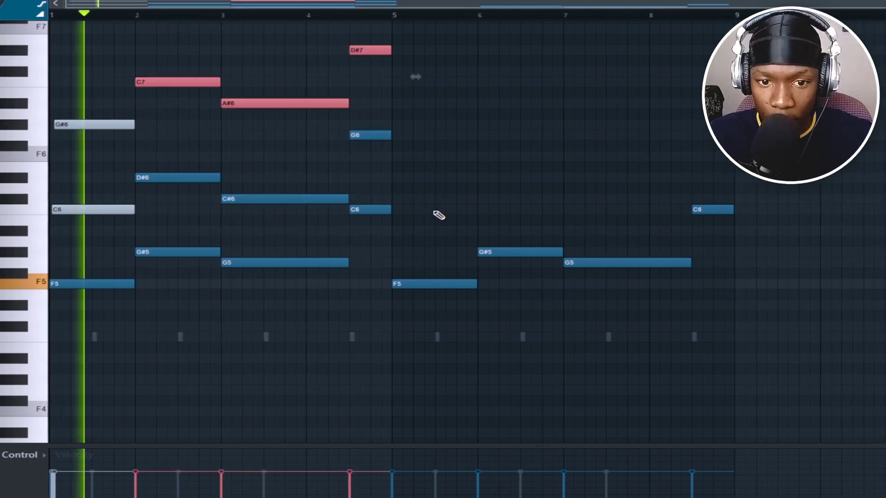
{"action": "left_click", "coordinate": [438, 216], "text": "ctrl"}
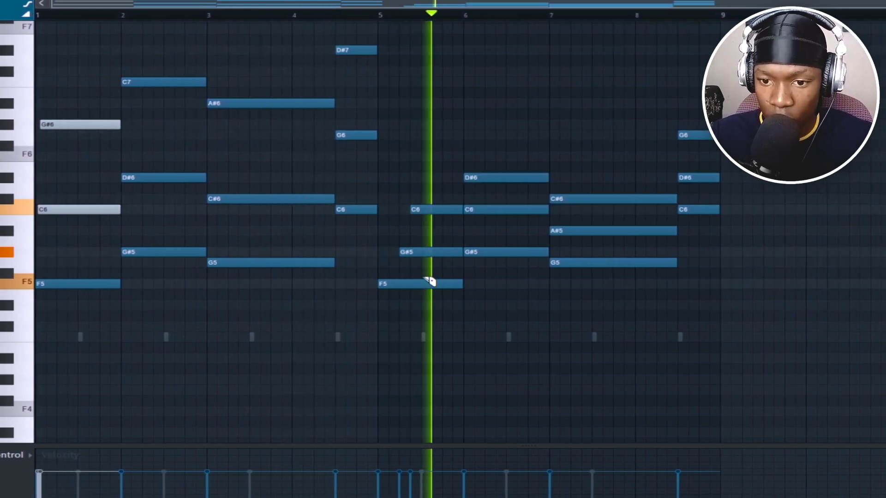
{"action": "key", "text": "space"}
{"action": "scroll", "coordinate": [436, 208], "scroll_direction": "up", "scroll_amount": 1}
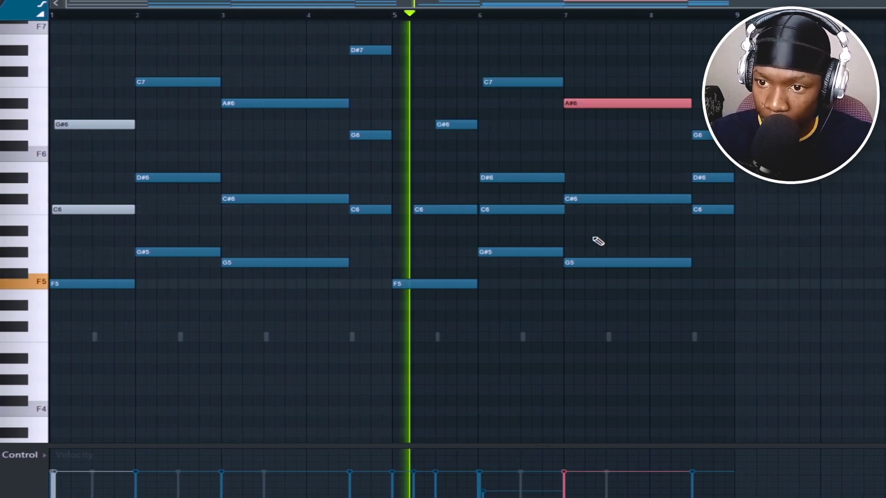
Stagger the bar 7 chord so that C#6 and A#6 start slightly after G5, auditioning the timing.
{"action": "scroll", "coordinate": [585, 200], "scroll_direction": "up", "scroll_amount": 4}
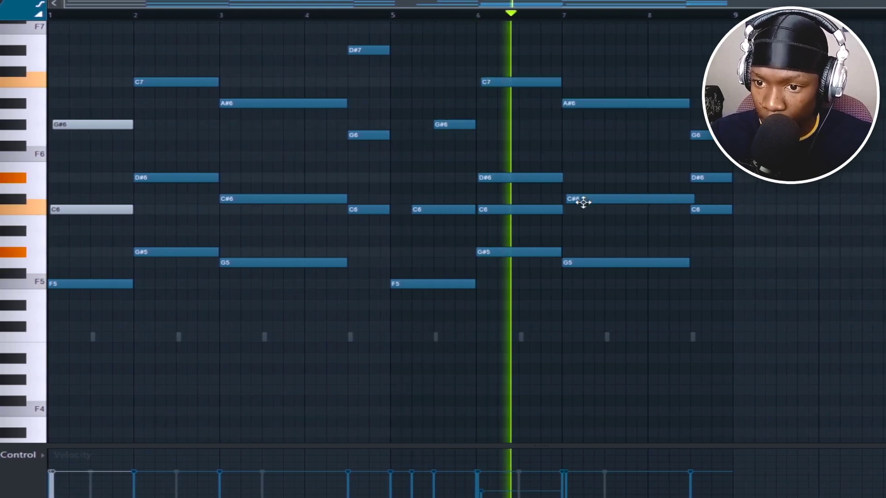
{"action": "scroll", "coordinate": [600, 102], "scroll_direction": "up", "scroll_amount": 5}
{"action": "scroll", "coordinate": [599, 101], "scroll_direction": "up", "scroll_amount": 8}
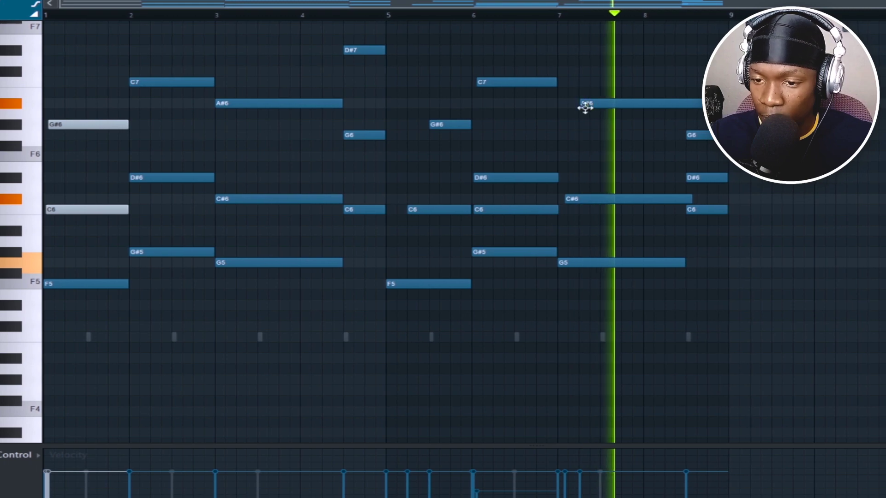
{"action": "left_click_drag", "start_coordinate": [615, 101], "coordinate": [638, 106]}
{"action": "key", "text": "space"}
{"action": "key", "text": "space"}
{"action": "left_click_drag", "start_coordinate": [568, 199], "coordinate": [576, 198]}
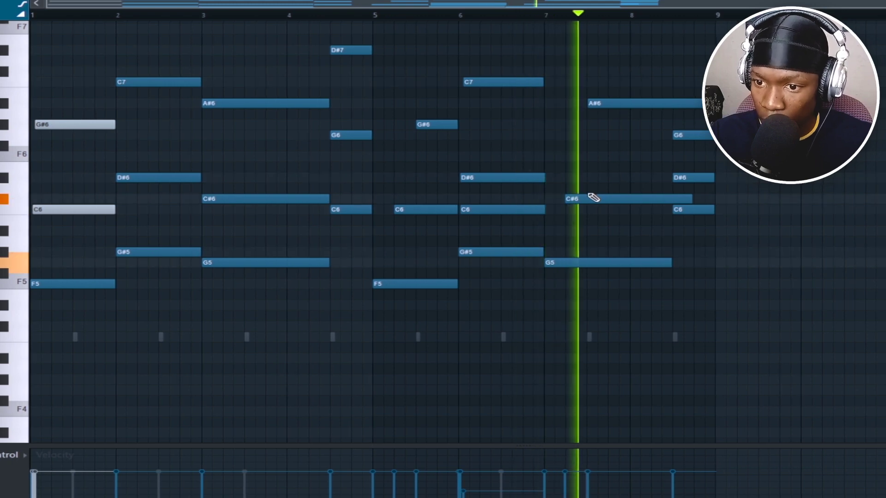
{"action": "key", "text": "space"}
{"action": "left_click_drag", "start_coordinate": [590, 198], "coordinate": [582, 198]}
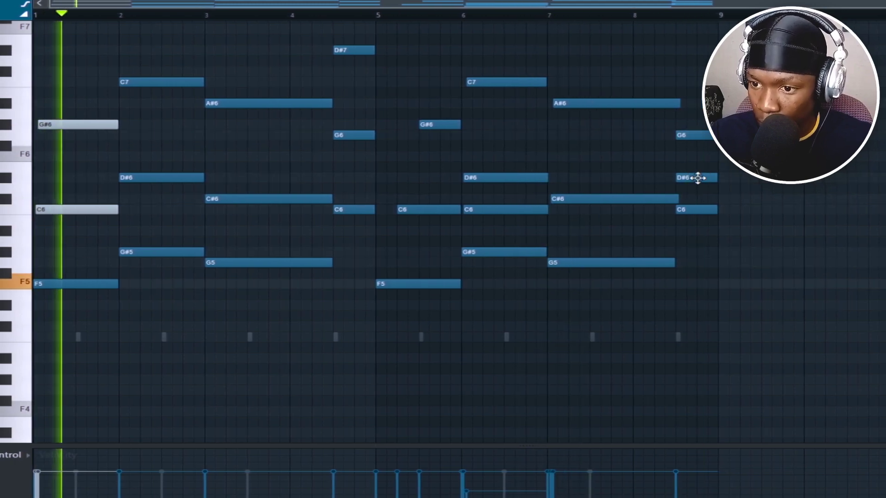
Delay the D#6 and G6 of the last chord in bar 8 slightly behind its C6.
{"action": "left_click_drag", "start_coordinate": [697, 178], "coordinate": [702, 178]}
{"action": "left_click_drag", "start_coordinate": [688, 136], "coordinate": [693, 136]}
{"action": "left_click_drag", "start_coordinate": [729, 207], "coordinate": [730, 167]}
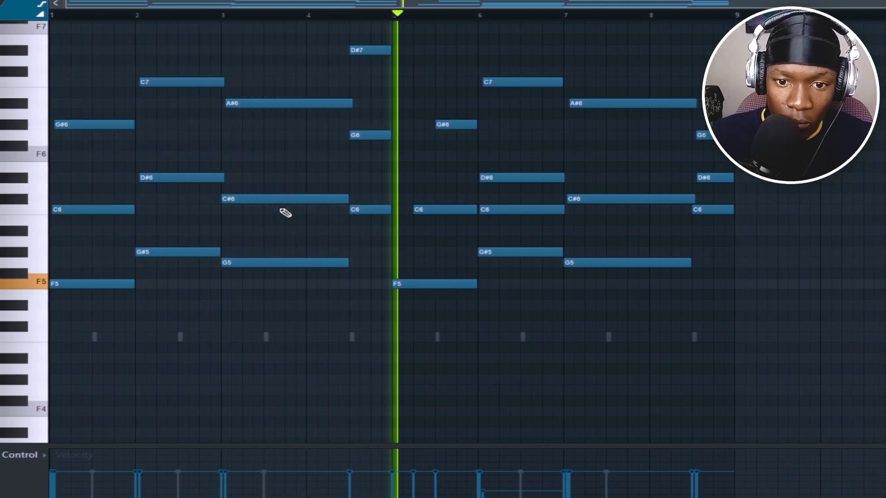
Fine-tune the strummed timing of the bar 3 chord so C#6 and A#6 start slightly after G5.
{"action": "left_click_drag", "start_coordinate": [264, 198], "coordinate": [267, 198]}
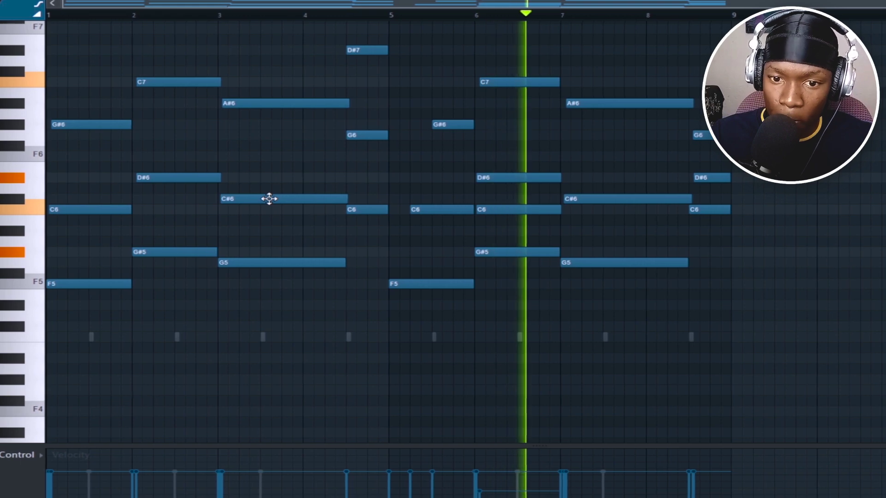
{"action": "left_click_drag", "start_coordinate": [264, 200], "coordinate": [262, 199]}
{"action": "left_click_drag", "start_coordinate": [269, 101], "coordinate": [272, 102]}
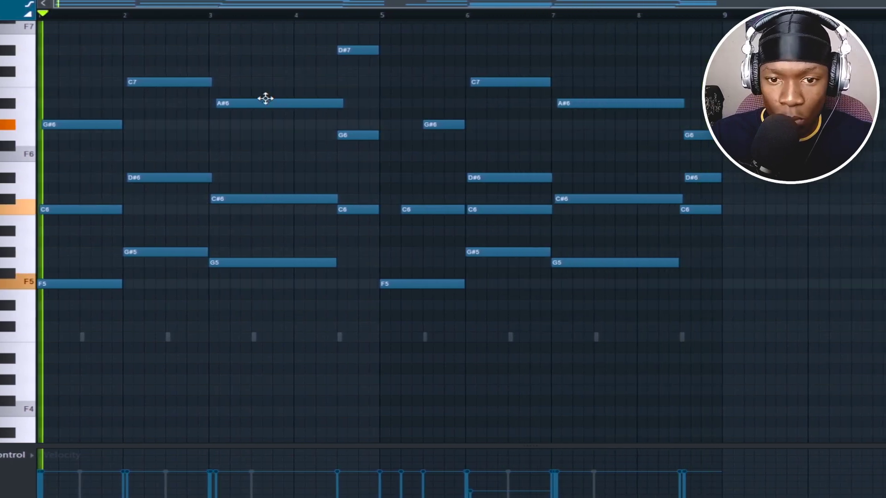
Randomize the velocities of the chord notes and lower the velocity of all of them.
{"action": "key", "text": "alt+r"}
{"action": "left_click", "coordinate": [621, 361]}
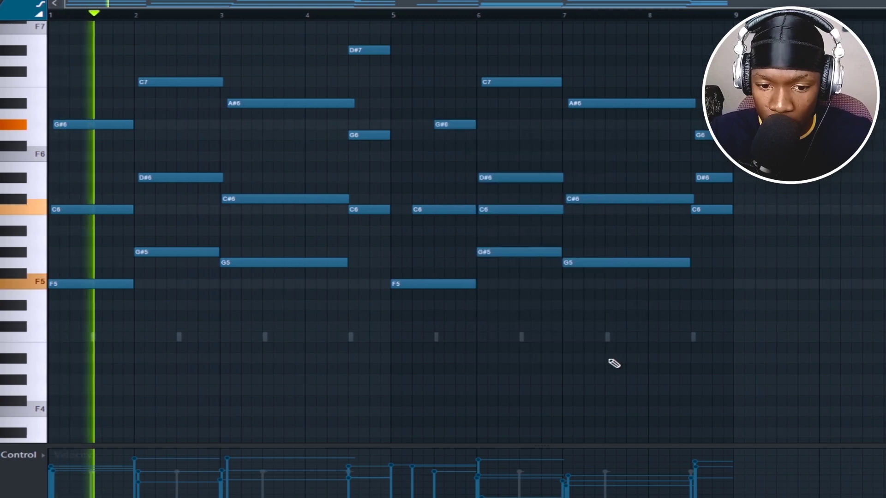
{"action": "key", "text": "space"}
{"action": "key", "text": "ctrl+a"}
{"action": "scroll", "coordinate": [588, 366], "scroll_direction": "down", "scroll_amount": 5}
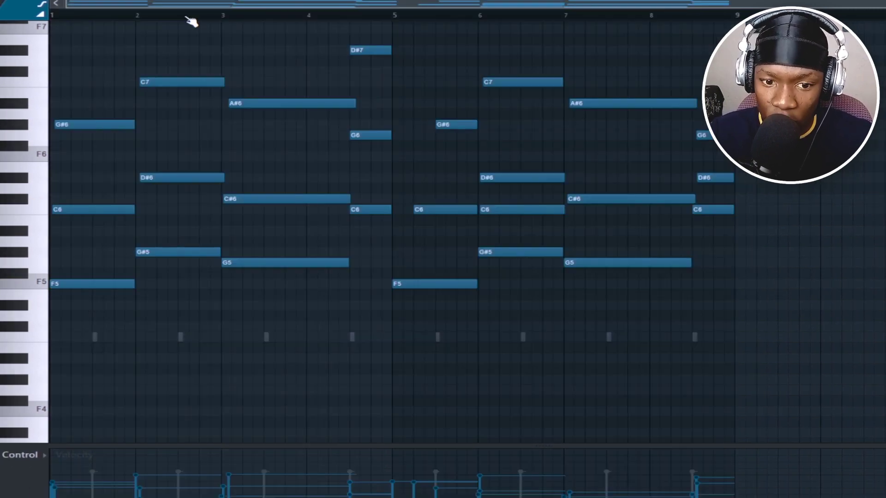
Transpose all the chord notes down four semitones so the first root is C#5.
{"action": "key", "text": "shift+Down"}
{"action": "key", "text": "Down"}
{"action": "key", "text": "Down"}
{"action": "key", "text": "Down"}
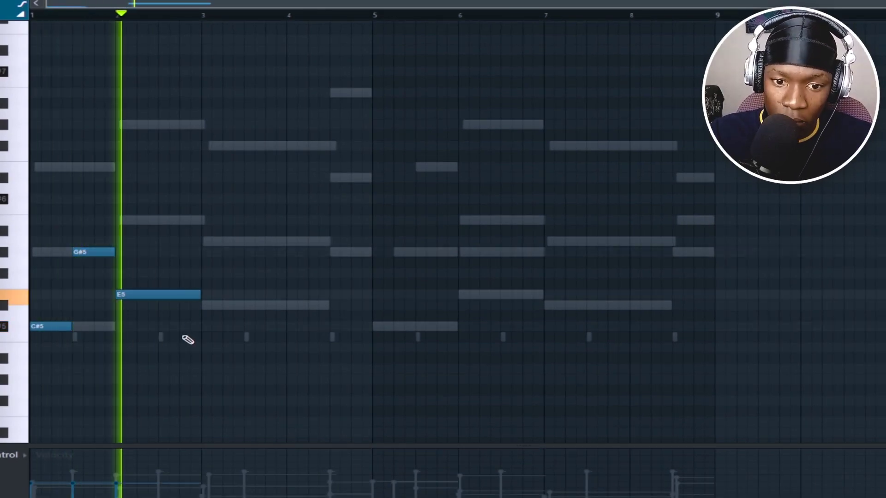
Extend the bell melody with a half-bar D#5 ending bar 2 and a half-bar F#5 starting bar 3.
{"action": "key", "text": "space"}
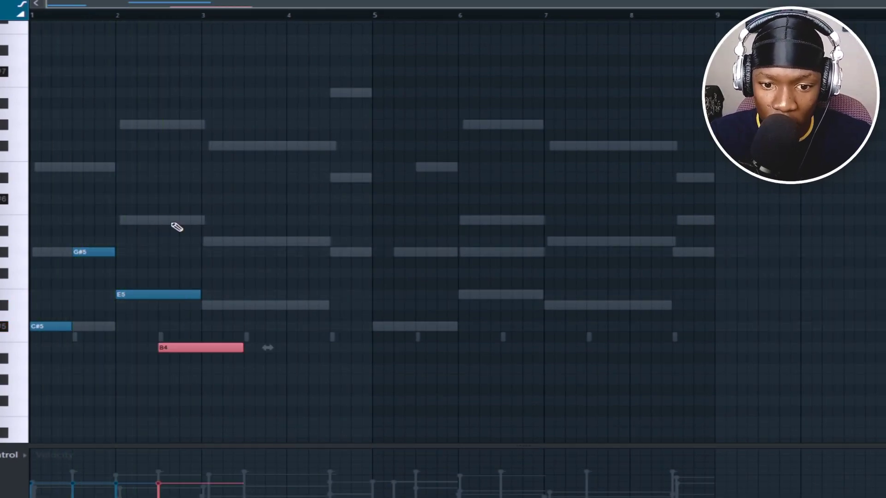
{"action": "key", "text": "space"}
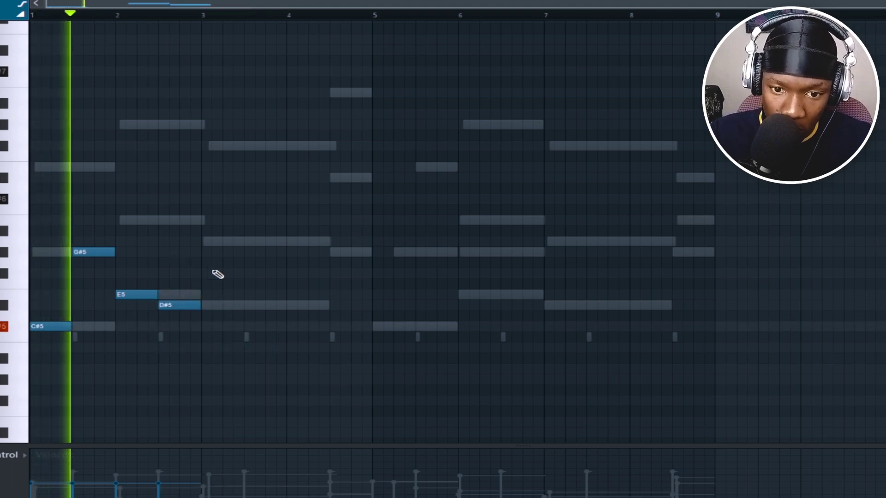
{"action": "left_click", "coordinate": [204, 241]}
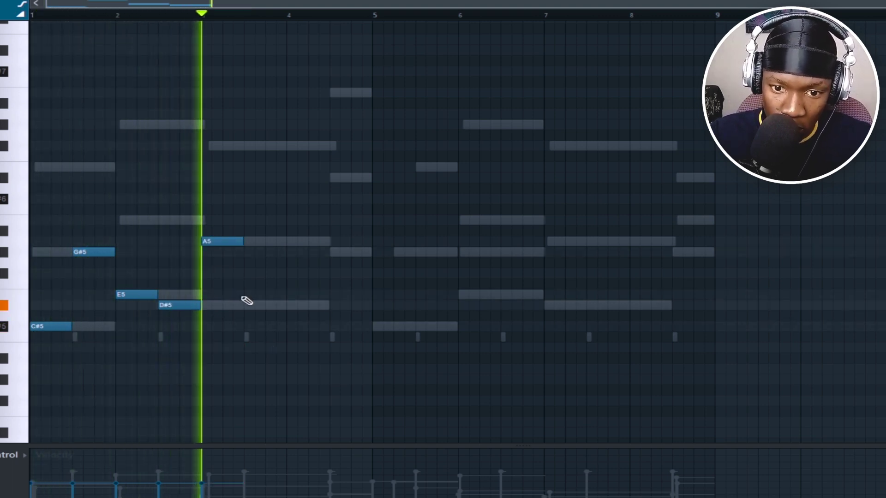
{"action": "key", "text": "space"}
{"action": "key", "text": "space"}
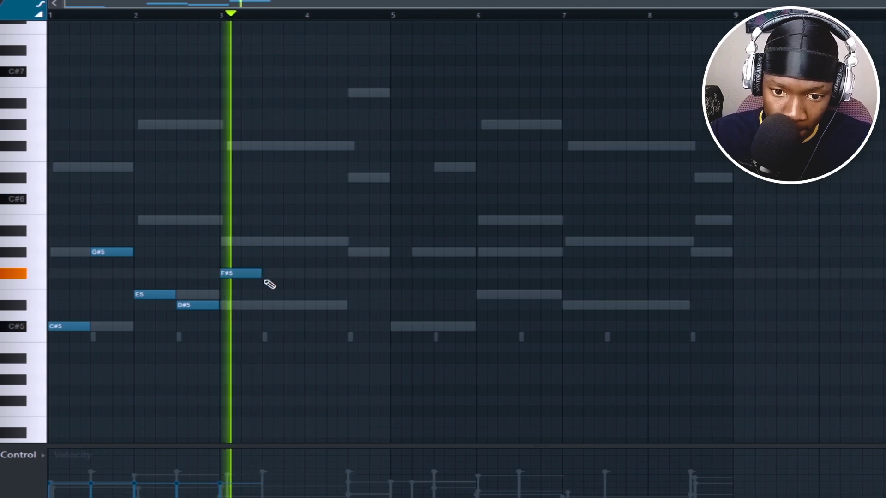
Complete the bell phrase with A5 and G#5 ending bar 3, and F#5, E5, D#5 and G#5 in bar 4.
{"action": "key", "text": "space"}
{"action": "left_click", "coordinate": [279, 241]}
{"action": "key", "text": "space"}
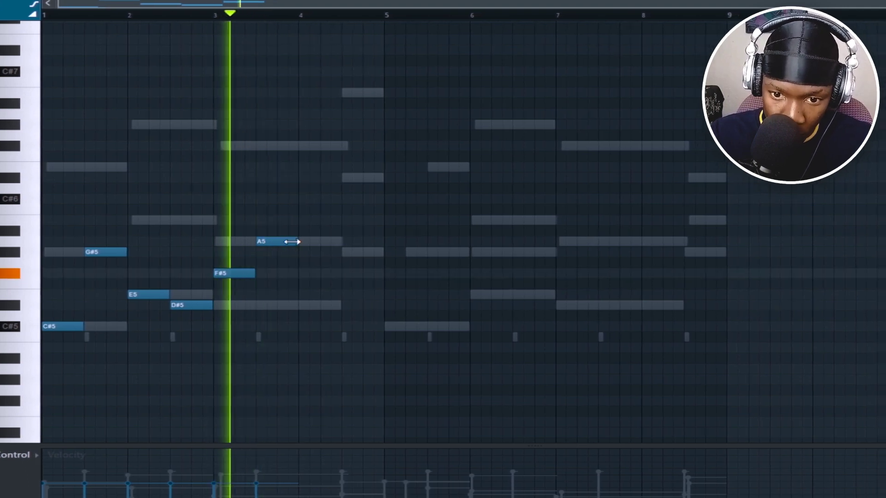
{"action": "key", "text": "space"}
{"action": "key", "text": "space"}
{"action": "left_click", "coordinate": [279, 253]}
{"action": "left_click", "coordinate": [300, 274]}
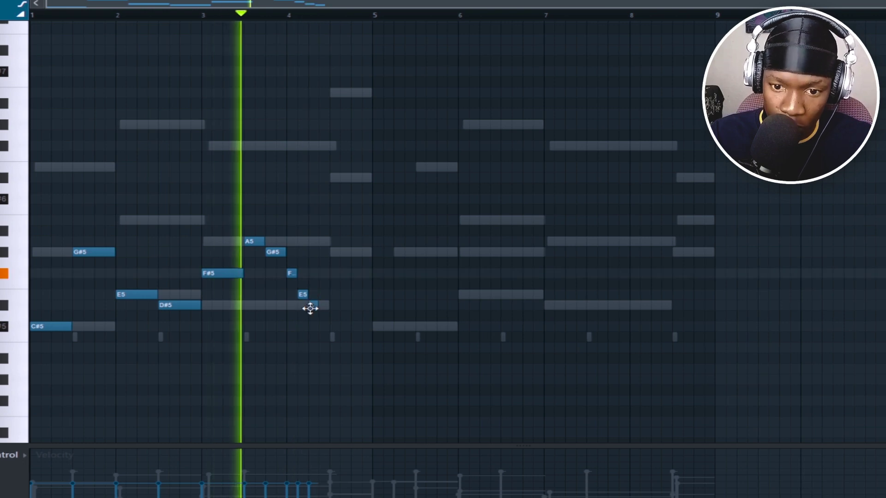
{"action": "key", "text": "space"}
Duplicate the whole four-bar bell phrase into bars 5 to 8 and clear the selection.
{"action": "key", "text": "ctrl+a"}
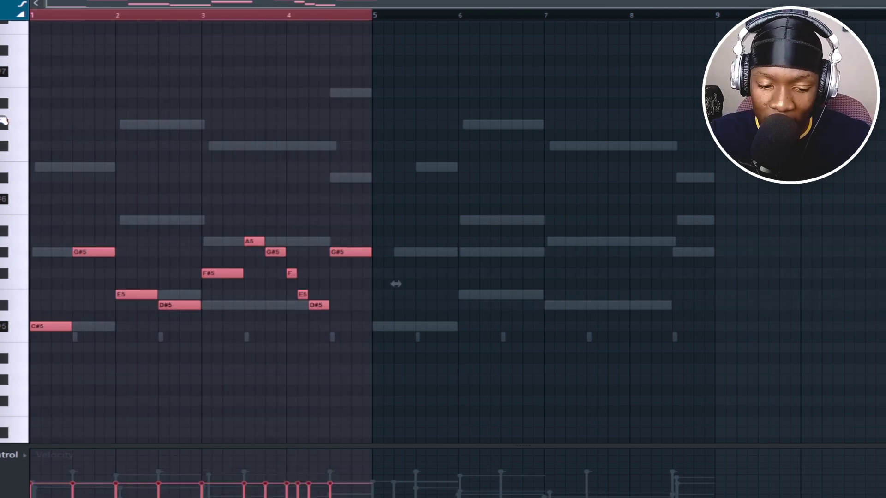
{"action": "key", "text": "ctrl+b"}
{"action": "key", "text": "ctrl+d"}
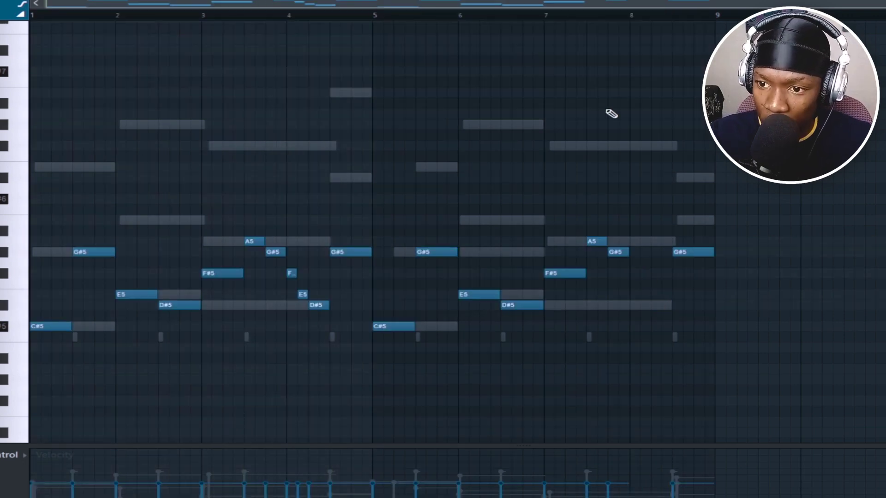
Add a half-bar A5 at the start of bar 8 in the repeated bell phrase and audition it.
{"action": "key", "text": "space"}
{"action": "key", "text": "space"}
{"action": "left_click", "coordinate": [632, 241]}
{"action": "key", "text": "space"}
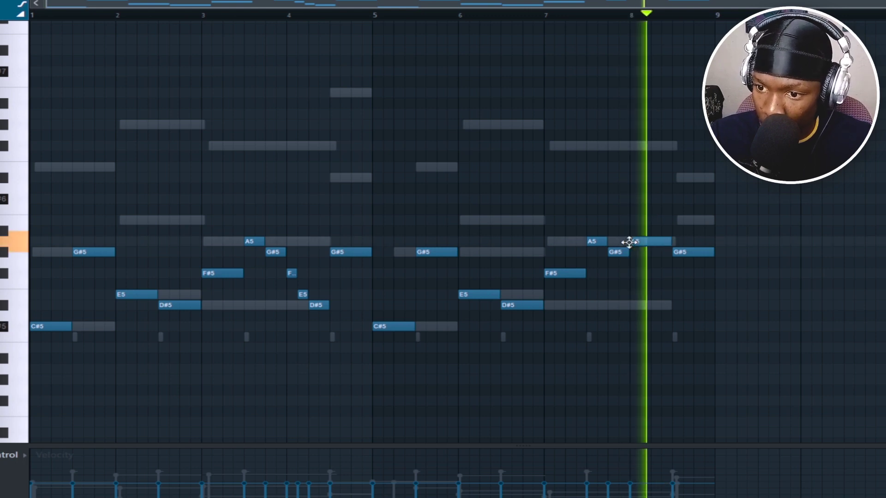
End bar 8 of the bell melody with a short F#6 and a half-bar D#6 in place of the last G#5.
{"action": "key", "text": "space"}
{"action": "key", "text": "space"}
{"action": "key", "text": "space"}
{"action": "key", "text": "space"}
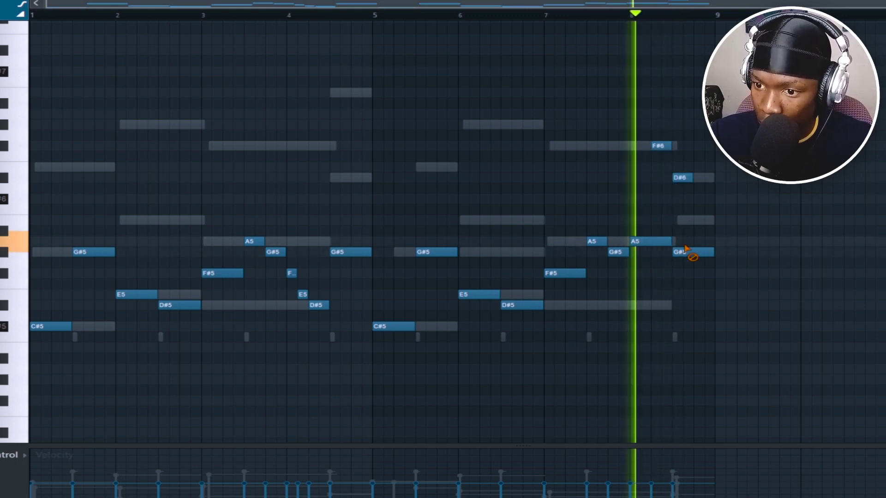
{"action": "right_click", "coordinate": [686, 249]}
{"action": "left_click_drag", "start_coordinate": [692, 178], "coordinate": [718, 184]}
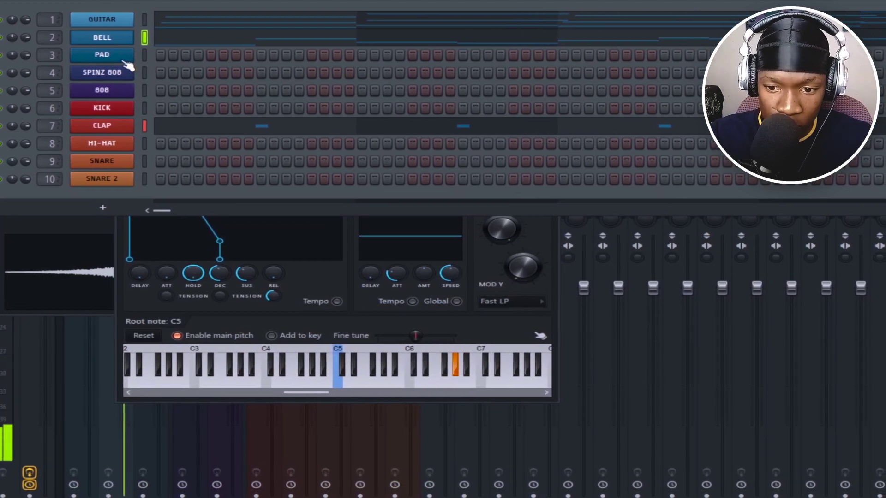
Open the PAD channel's piano roll and fill bars 1 to 8 with sustained chords following the ghost notes, starting with C#5, G#5 and E6.
{"action": "right_click", "coordinate": [102, 56]}
{"action": "left_click", "coordinate": [159, 59]}
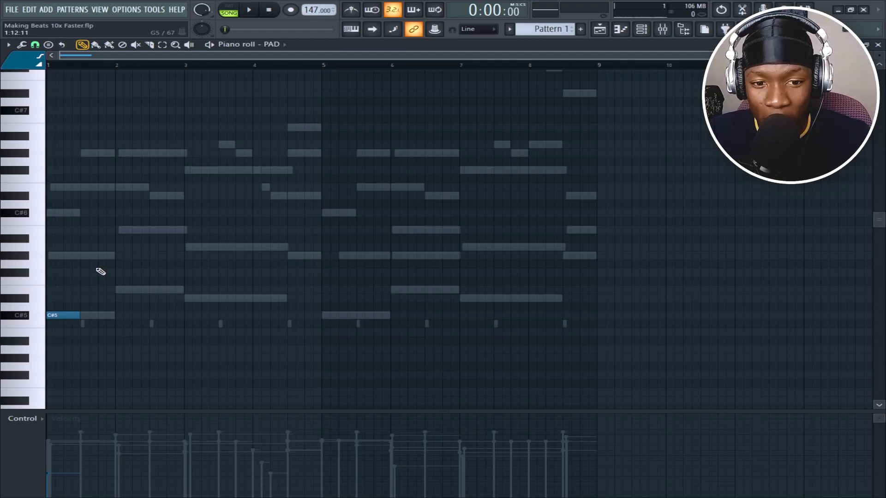
{"action": "left_click_drag", "start_coordinate": [110, 318], "coordinate": [40, 182]}
{"action": "left_click_drag", "start_coordinate": [79, 187], "coordinate": [120, 181]}
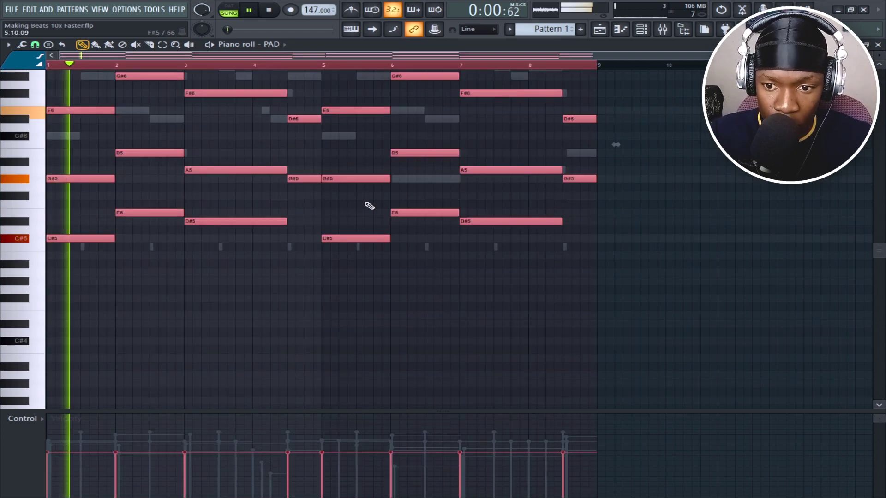
{"action": "left_click", "coordinate": [435, 277]}
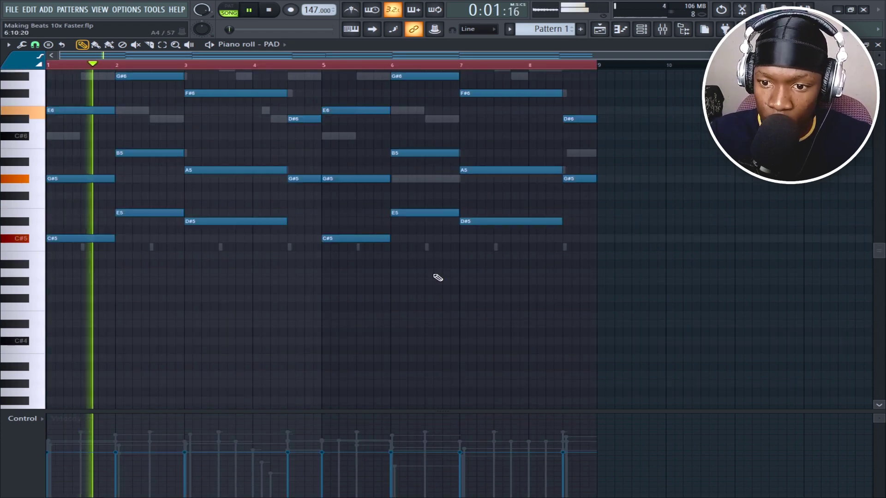
Close the pad's piano roll and open the PAD channel's settings.
{"action": "left_click", "coordinate": [878, 46]}
{"action": "left_click", "coordinate": [93, 97]}
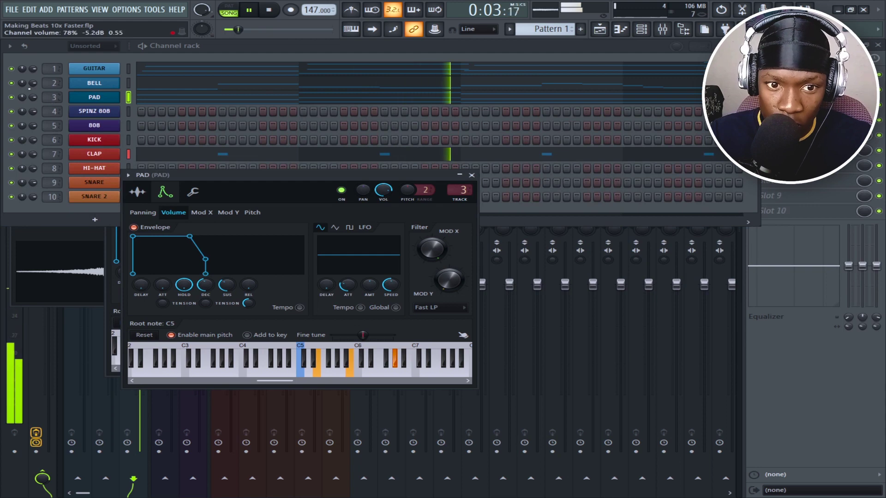
Mute the BELL channel in the channel rack.
{"action": "left_click", "coordinate": [14, 83]}
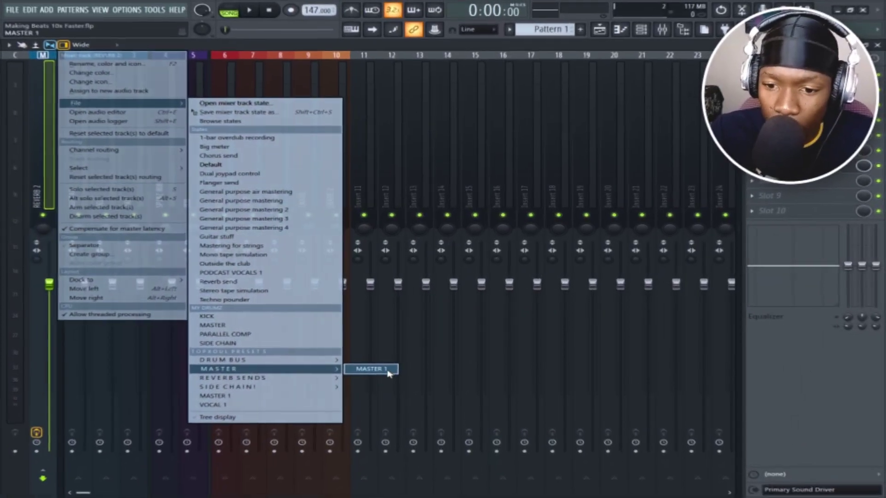
Load the MASTER 1 preset onto the mixer's master track and open its Fruity soft clipper.
{"action": "left_click", "coordinate": [388, 370]}
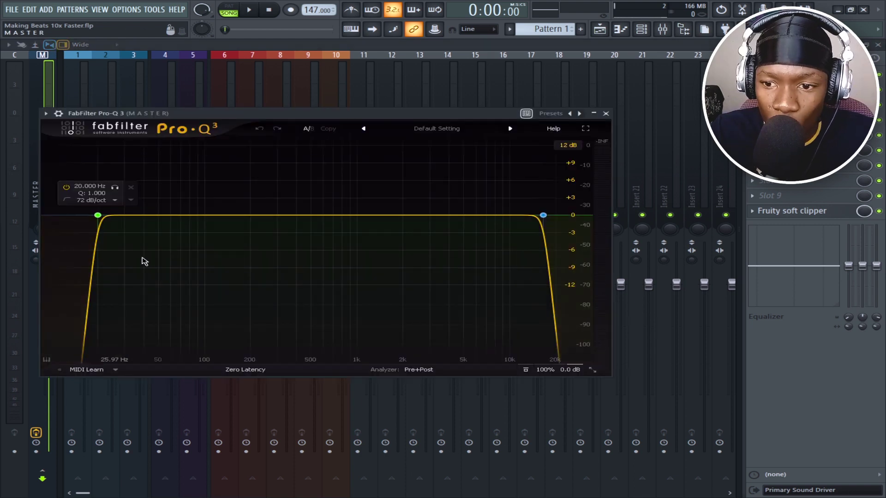
{"action": "left_click", "coordinate": [789, 211]}
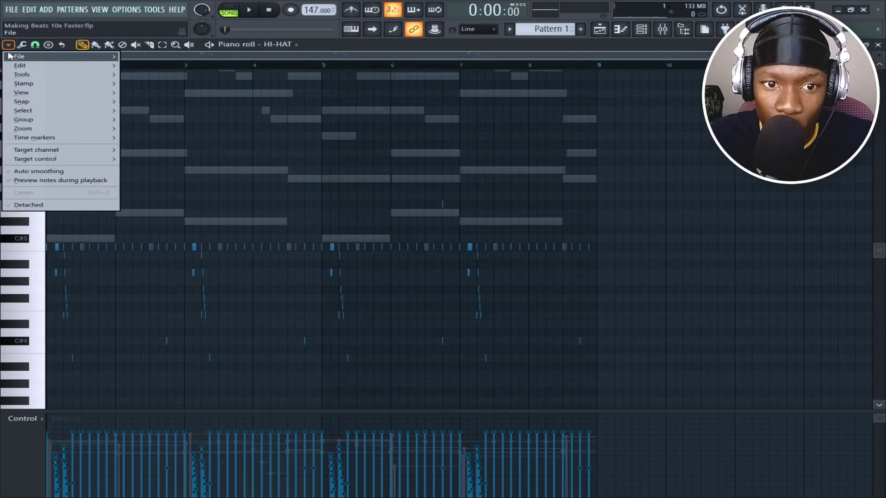
Save the HI-HAT channel's notes as an FL Studio score file in the Topxoul MIDI folder.
{"action": "mouse_move", "coordinate": [18, 56]}
{"action": "left_click", "coordinate": [138, 74]}
{"action": "double_click", "coordinate": [144, 70]}
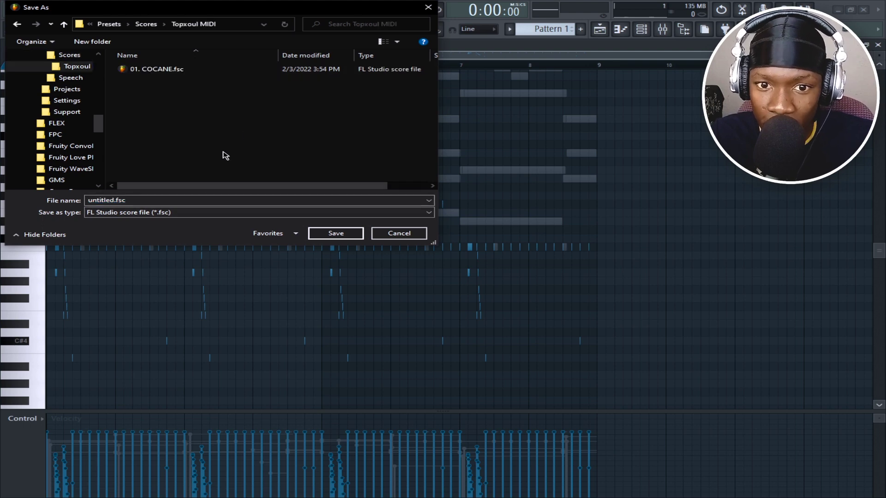
{"action": "left_click", "coordinate": [336, 233]}
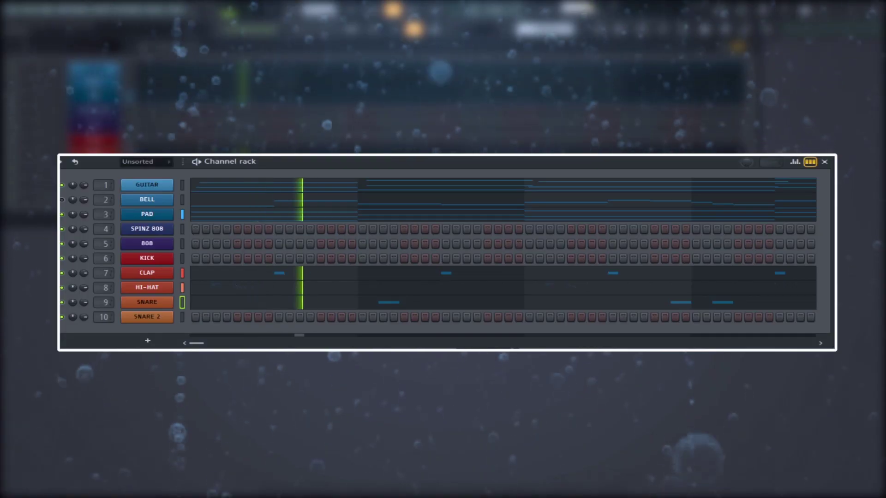
Copy the SNARE channel's notes to SNARE 2 and cut them from SNARE.
{"action": "right_click", "coordinate": [147, 315]}
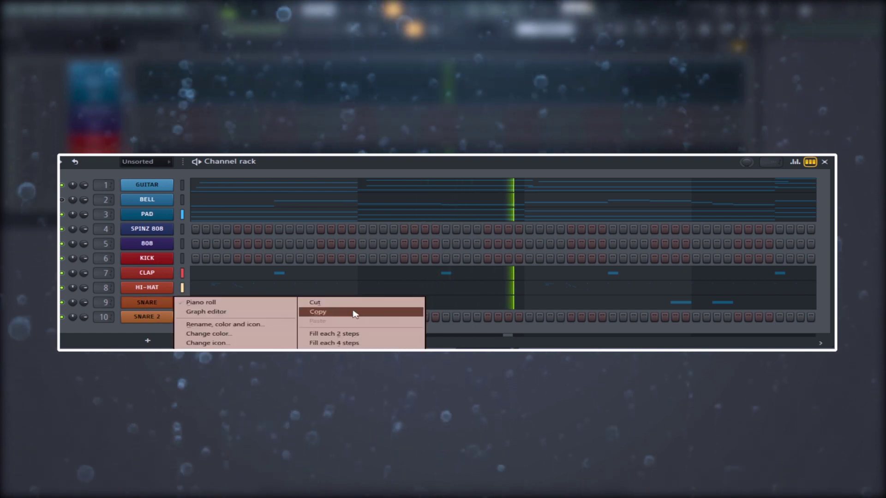
{"action": "left_click", "coordinate": [352, 311]}
{"action": "right_click", "coordinate": [150, 322]}
{"action": "left_click", "coordinate": [365, 335]}
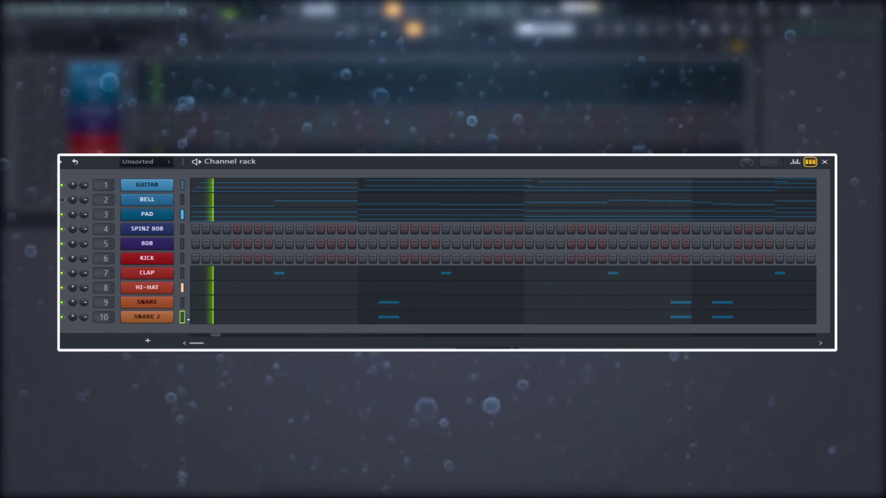
{"action": "right_click", "coordinate": [147, 302]}
{"action": "left_click", "coordinate": [373, 302]}
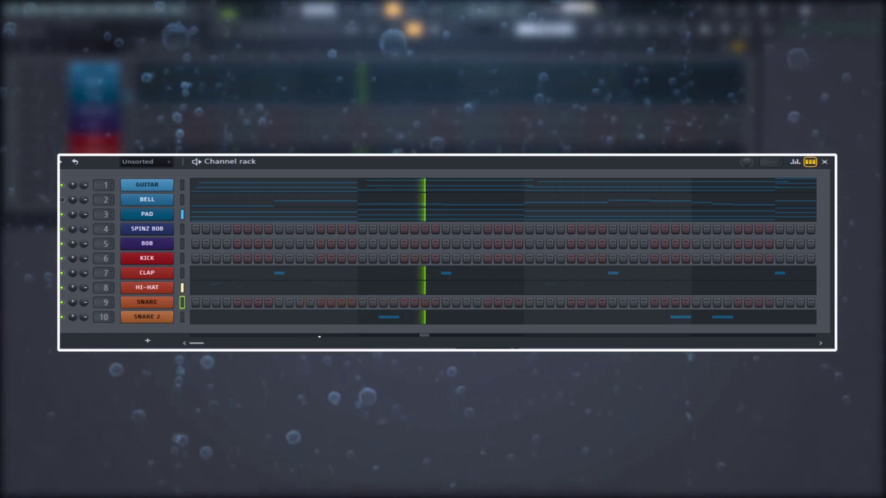
Program SNARE hits on the first and third claps and repeat them across bars 5 to 8 in the piano roll.
{"action": "left_click", "coordinate": [279, 303]}
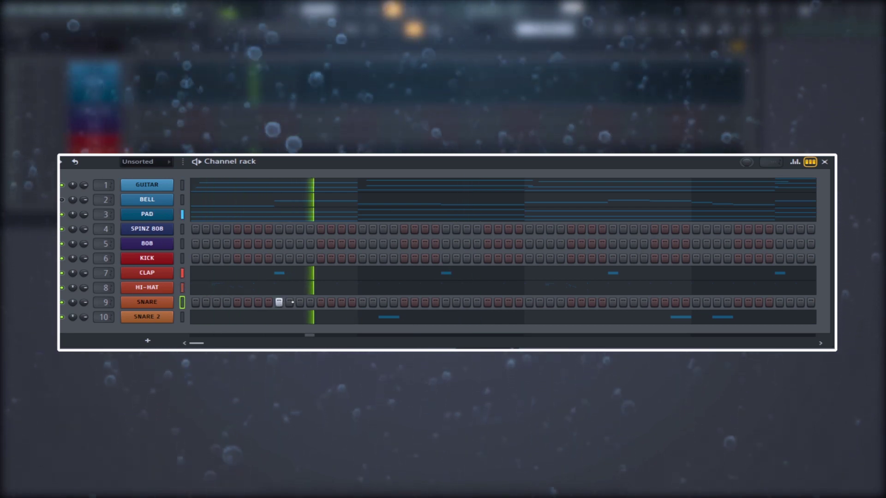
{"action": "left_click", "coordinate": [612, 302]}
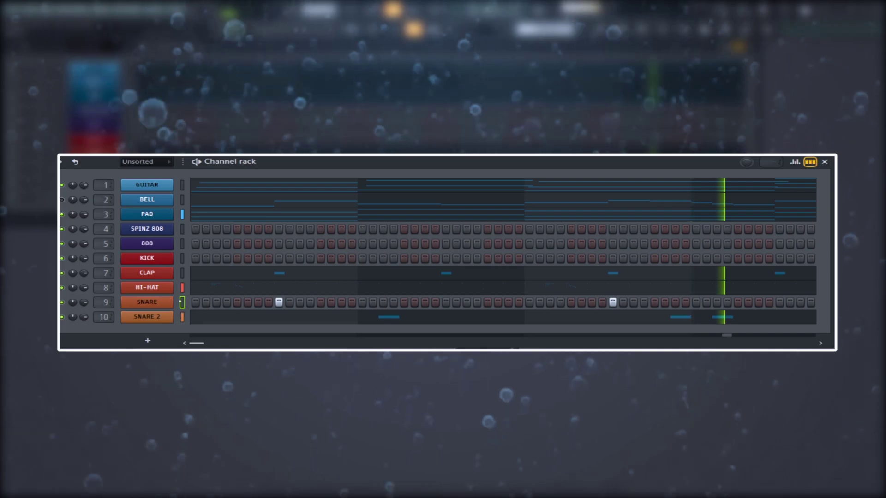
{"action": "right_click", "coordinate": [177, 298]}
{"action": "left_click", "coordinate": [188, 303]}
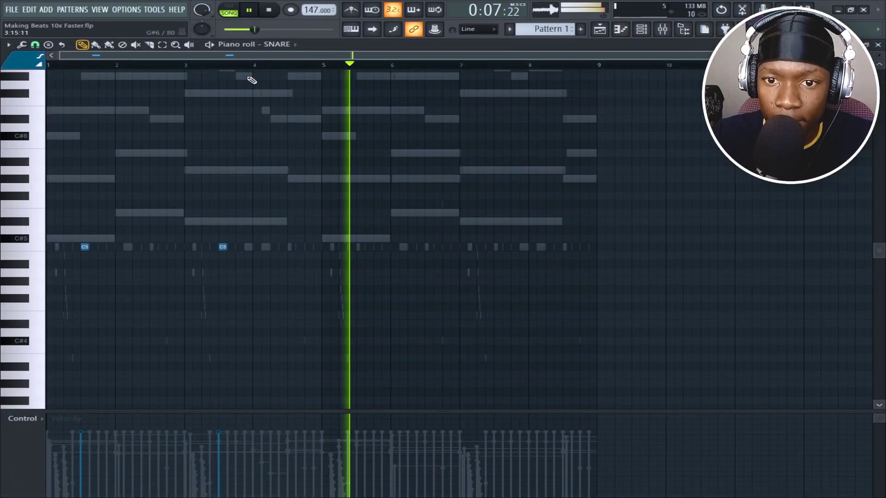
{"action": "left_click_drag", "start_coordinate": [323, 65], "coordinate": [47, 65]}
{"action": "key", "text": "ctrl+b"}
{"action": "key", "text": "ctrl+d"}
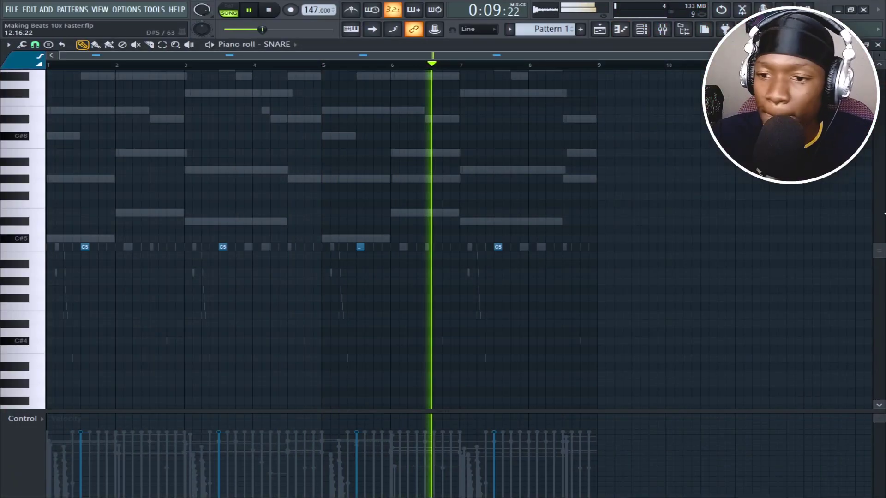
{"action": "left_click", "coordinate": [878, 45]}
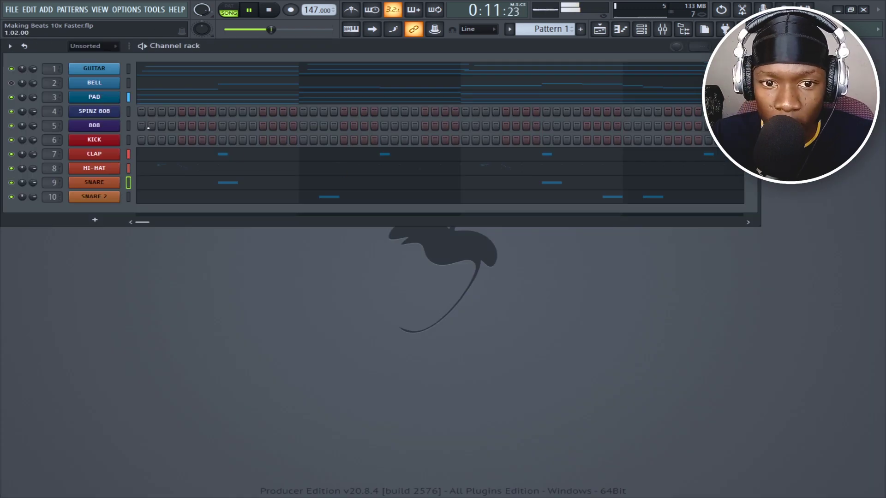
Open the SPINZ 808 sampler settings and adjust the EQ amount in the precomputed effects.
{"action": "left_click", "coordinate": [96, 111]}
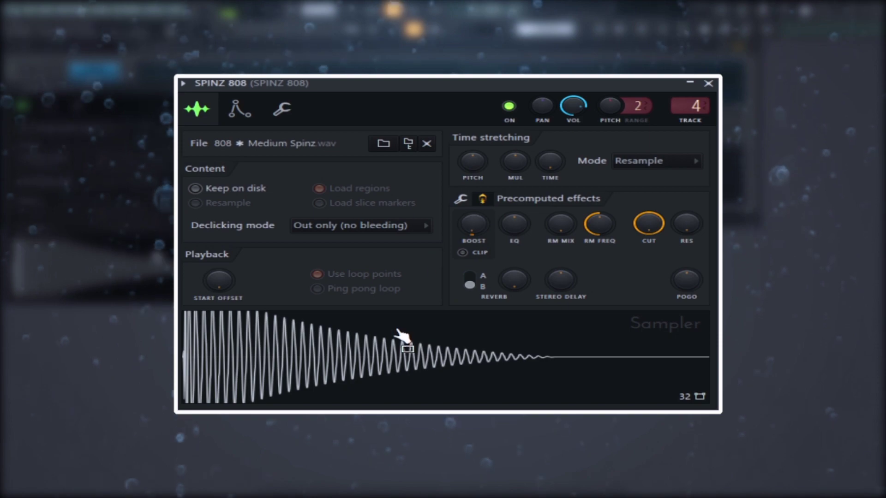
{"action": "left_click_drag", "start_coordinate": [515, 224], "coordinate": [514, 216]}
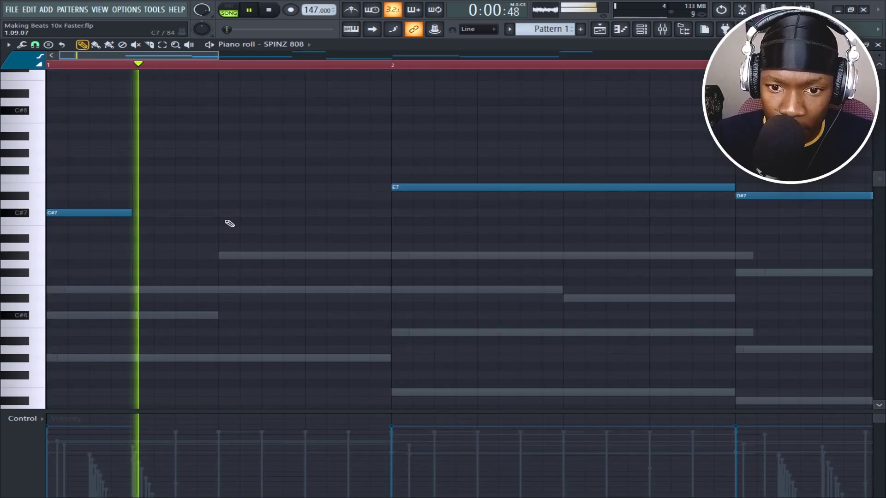
Add a one-beat C#7 on beat 4 of bar 1 and replace bar 2's sustained E7 with a one-beat E7 on beat 2.
{"action": "left_click", "coordinate": [307, 213]}
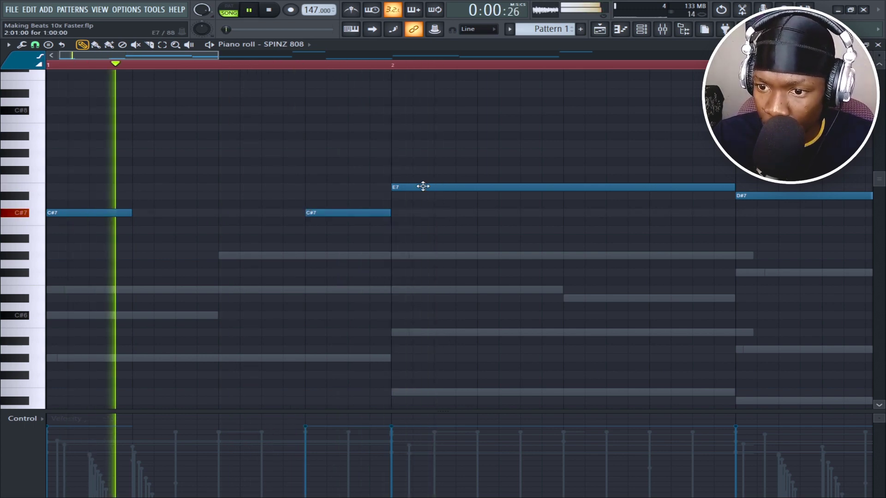
{"action": "right_click", "coordinate": [423, 186]}
{"action": "left_click", "coordinate": [478, 187]}
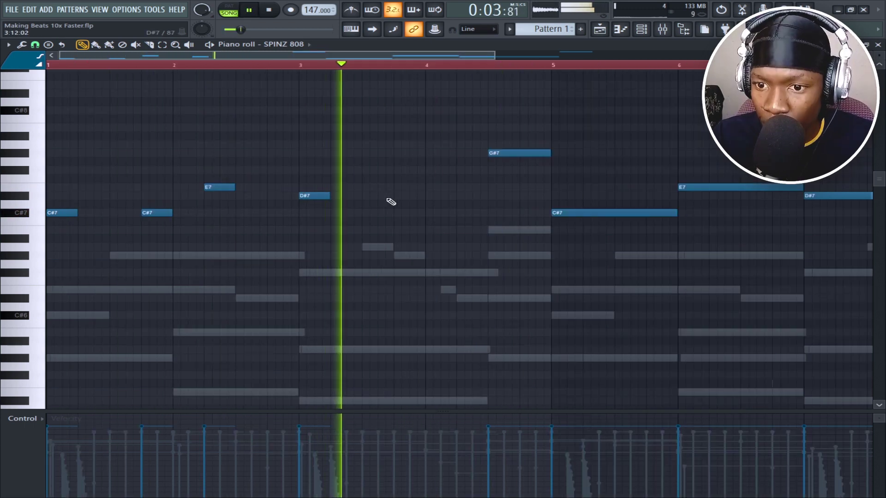
Add short D#7 notes in bars 3 and 4, and replace the half-bar G#7 with a short G#7 followed by a short F#7.
{"action": "left_click", "coordinate": [401, 198]}
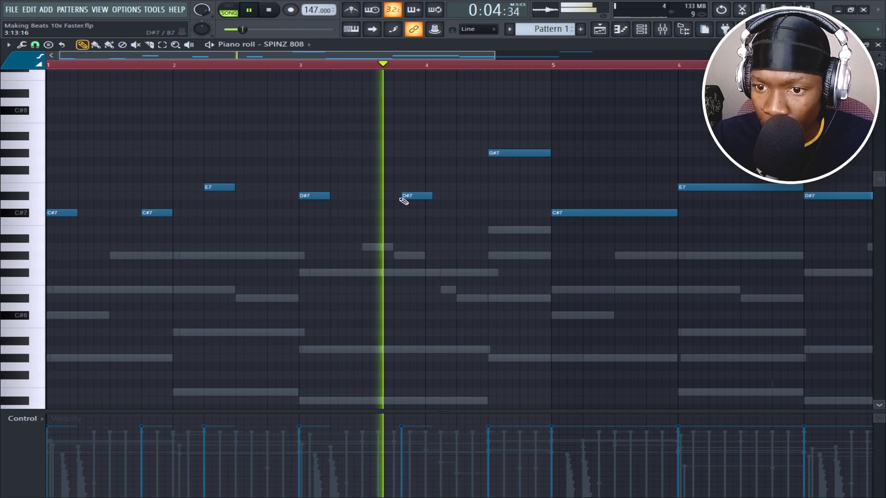
{"action": "key", "text": "space"}
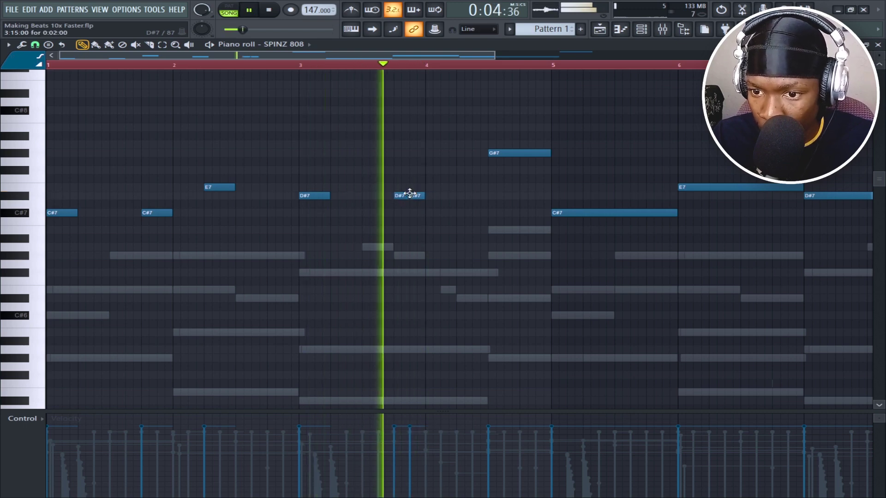
{"action": "left_click", "coordinate": [448, 187]}
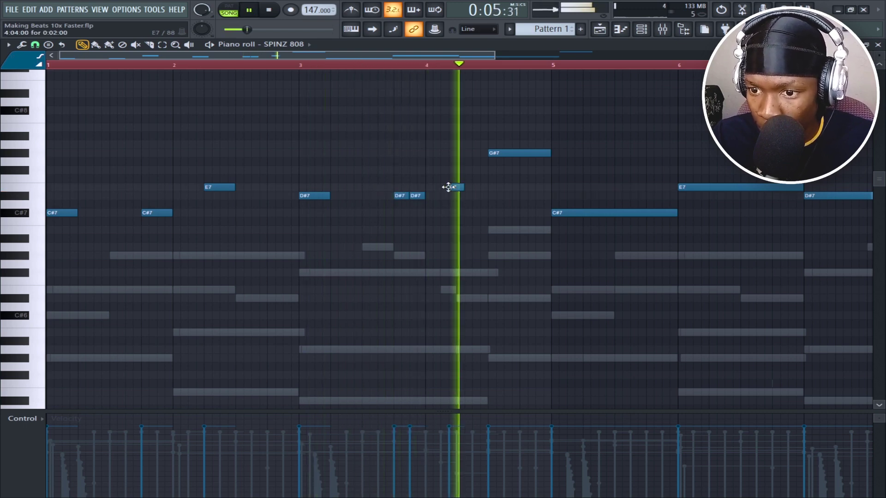
{"action": "right_click", "coordinate": [494, 153]}
{"action": "left_click", "coordinate": [494, 152]}
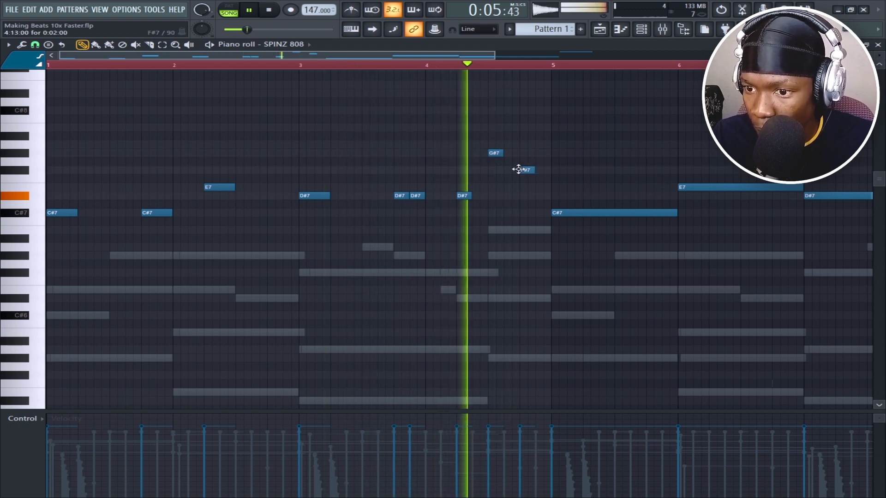
{"action": "left_click", "coordinate": [524, 170]}
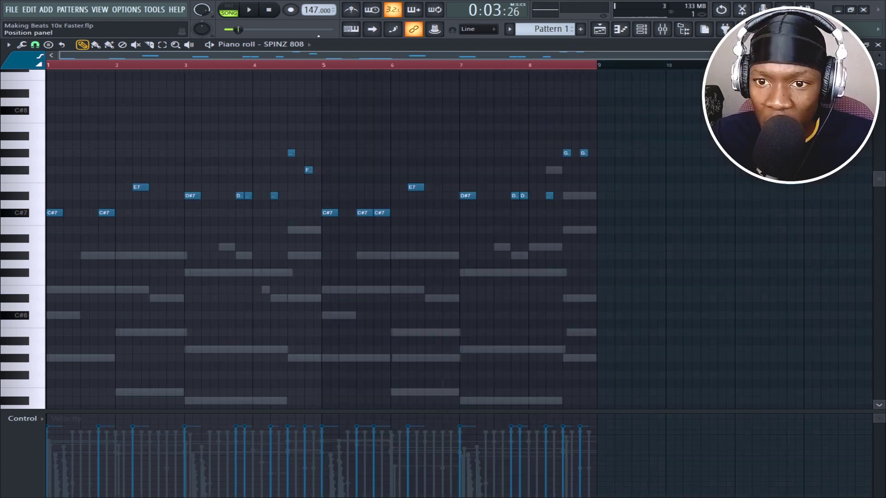
Audition the 808 pattern and move the second C#7 in bar 5 slightly earlier.
{"action": "key", "text": "space"}
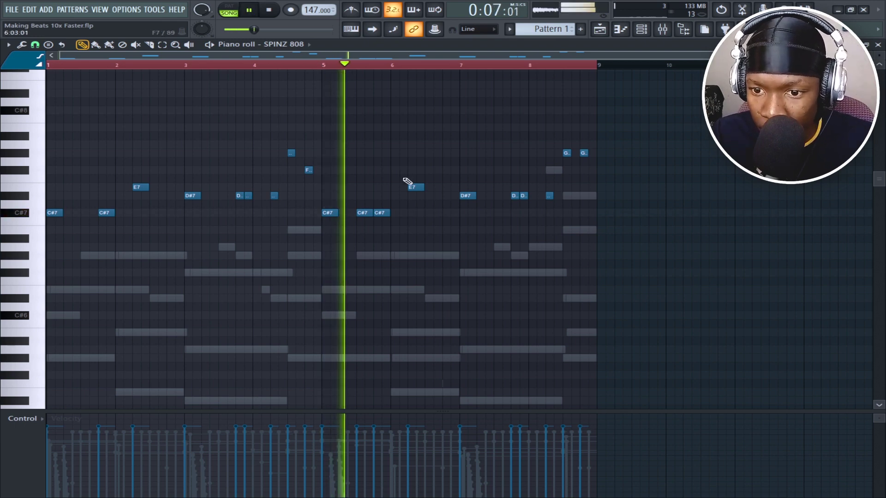
{"action": "key", "text": "space"}
{"action": "key", "text": "space"}
{"action": "left_click_drag", "start_coordinate": [364, 214], "coordinate": [356, 216]}
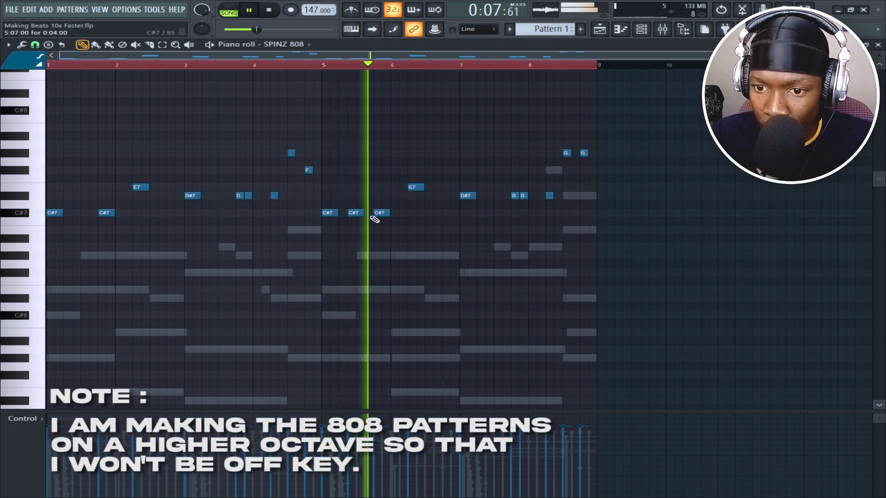
Place two consecutive half-beat E7 notes in the second half of bar 6 and audition them.
{"action": "left_click", "coordinate": [444, 187]}
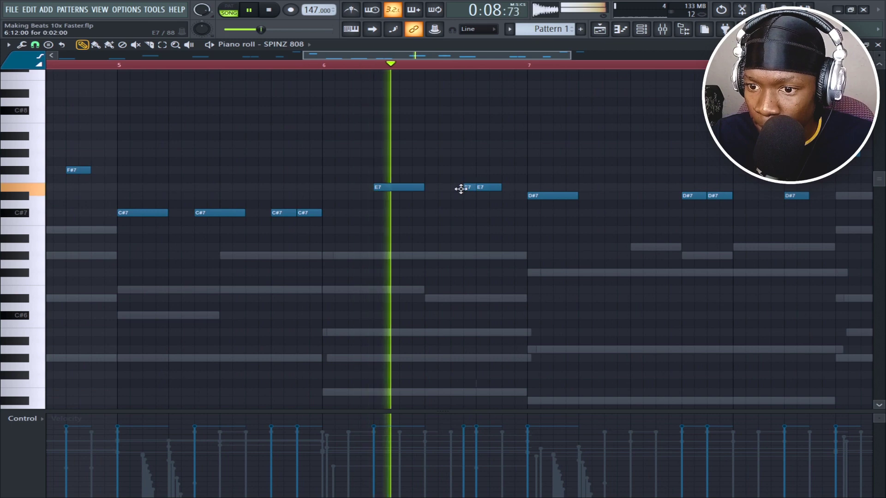
{"action": "left_click_drag", "start_coordinate": [488, 187], "coordinate": [463, 186]}
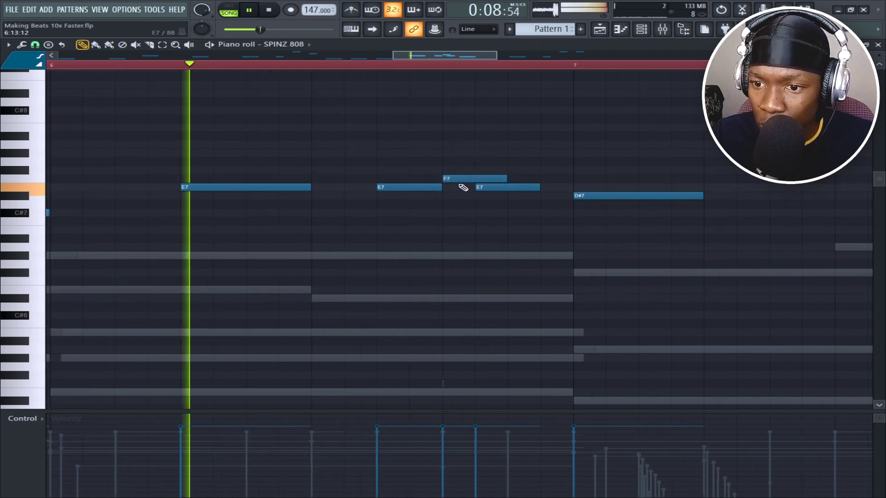
{"action": "left_click", "coordinate": [461, 190]}
{"action": "right_click", "coordinate": [516, 189]}
{"action": "scroll", "coordinate": [513, 67], "scroll_direction": "down", "scroll_amount": 3}
{"action": "scroll", "coordinate": [513, 68], "scroll_direction": "down", "scroll_amount": 4}
{"action": "key", "text": "space"}
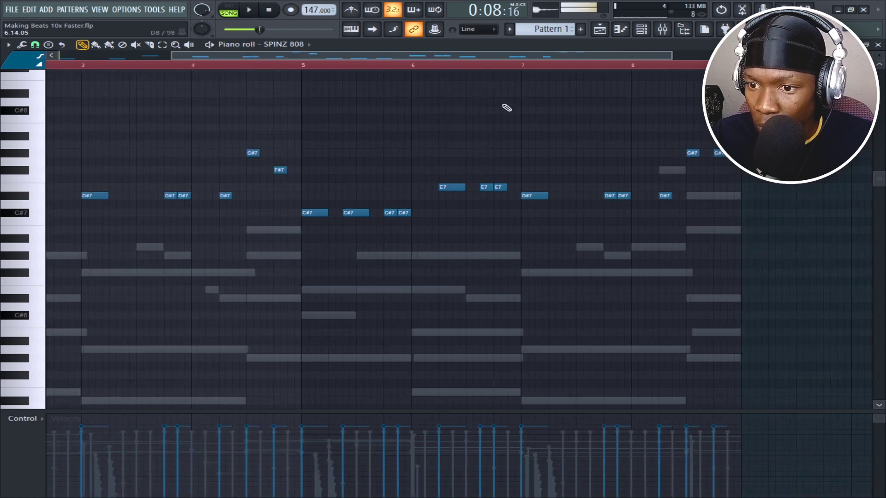
Chop the second of bar 6's paired E7 notes into four short hits and follow them with an E7 reaching bar 7.
{"action": "scroll", "coordinate": [506, 106], "scroll_direction": "up", "scroll_amount": 6}
{"action": "key", "text": "alt+u"}
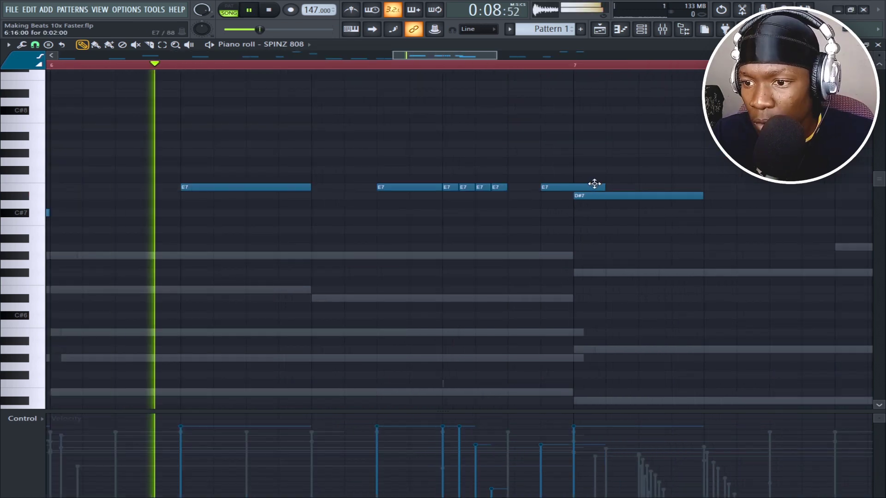
{"action": "left_click_drag", "start_coordinate": [595, 188], "coordinate": [578, 189]}
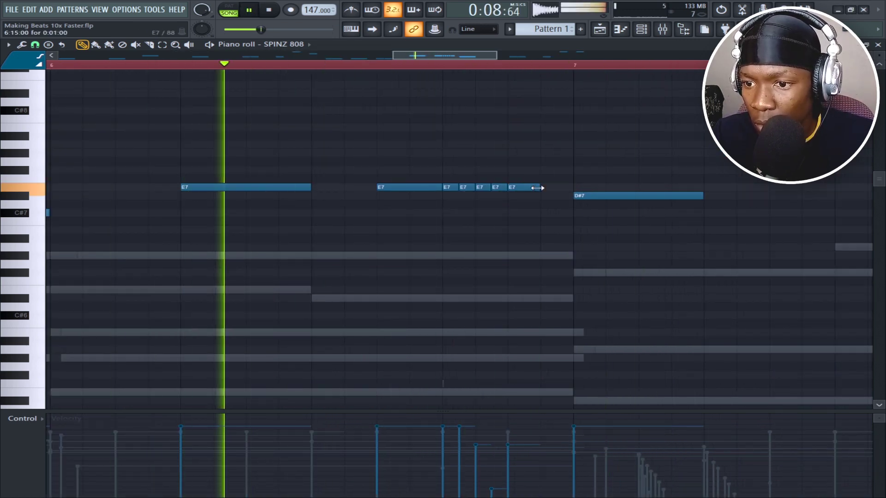
{"action": "left_click_drag", "start_coordinate": [537, 188], "coordinate": [572, 188]}
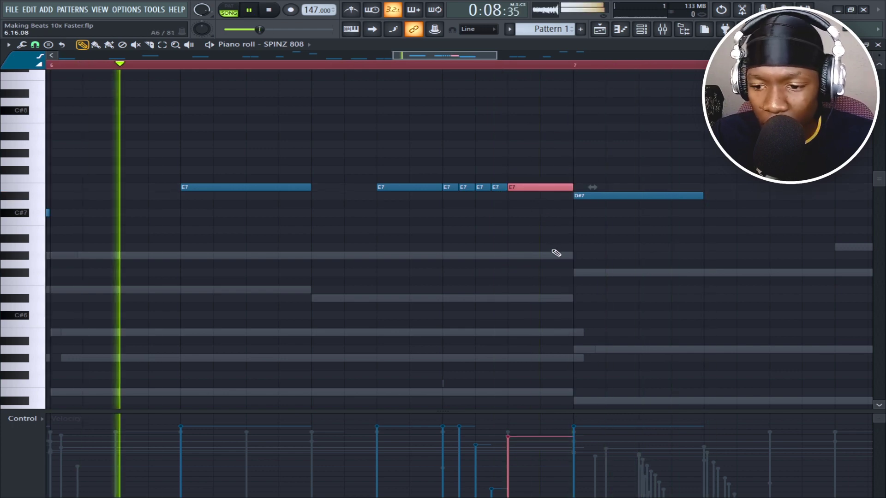
Move the last G#7 of the 808 pattern to the very end of bar 8.
{"action": "scroll", "coordinate": [521, 71], "scroll_direction": "down", "scroll_amount": 4}
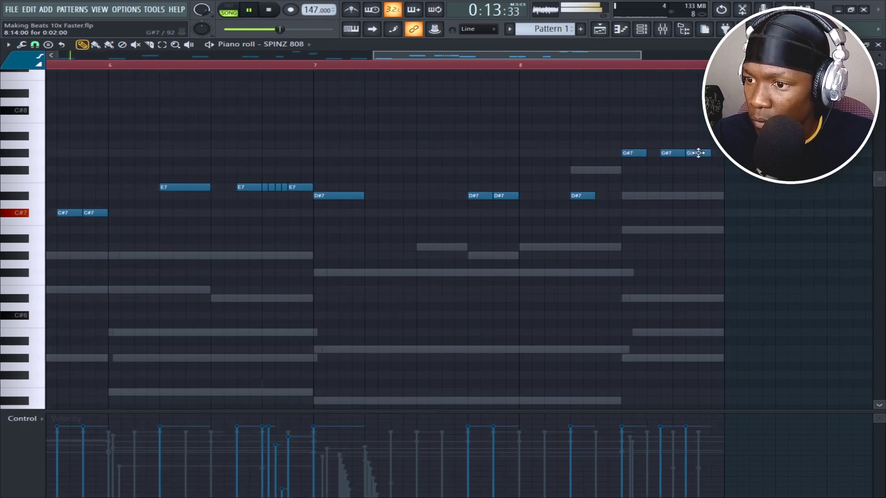
{"action": "left_click_drag", "start_coordinate": [702, 152], "coordinate": [716, 155]}
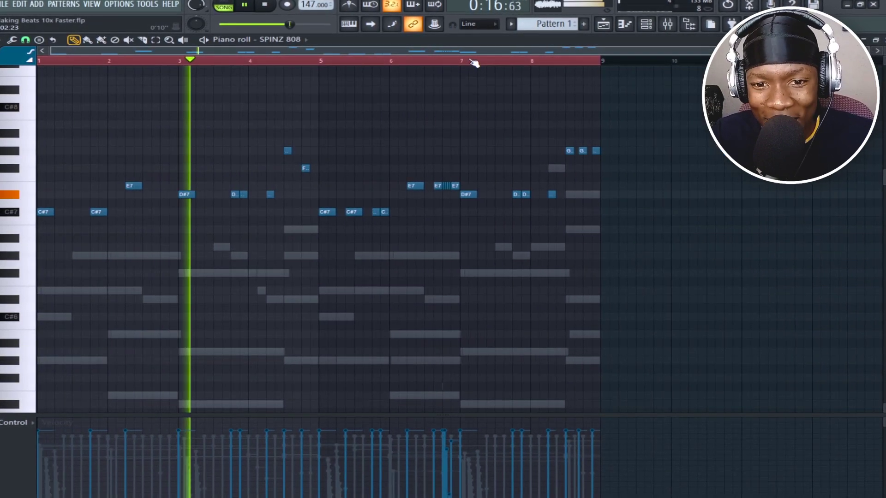
Transpose all SPINZ 808 notes down two octaves and apply quick legato to close the gaps between them.
{"action": "key", "text": "ctrl+Down"}
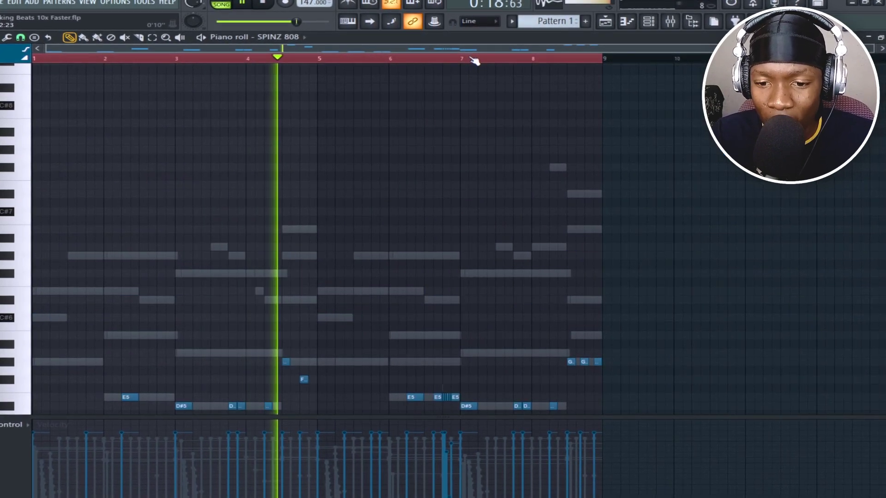
{"action": "key", "text": "ctrl+l"}
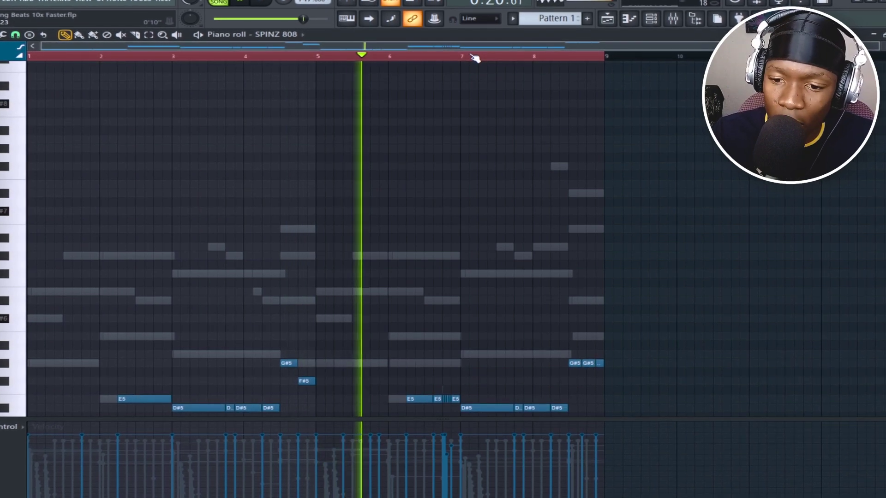
{"action": "scroll", "coordinate": [549, 177], "scroll_direction": "down", "scroll_amount": 5}
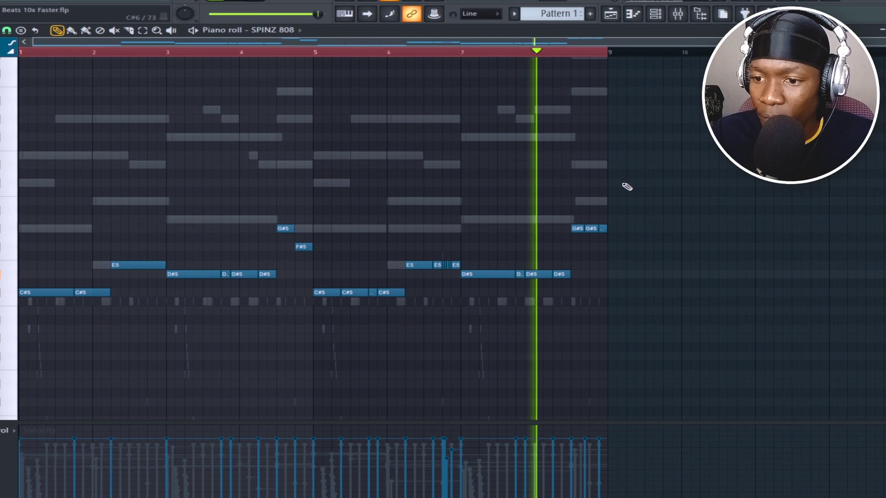
Deselect the 808 notes, move the OPEN HAT channel below SNARE and slightly raise the fade-out of its sample.
{"action": "key", "text": "ctrl+d"}
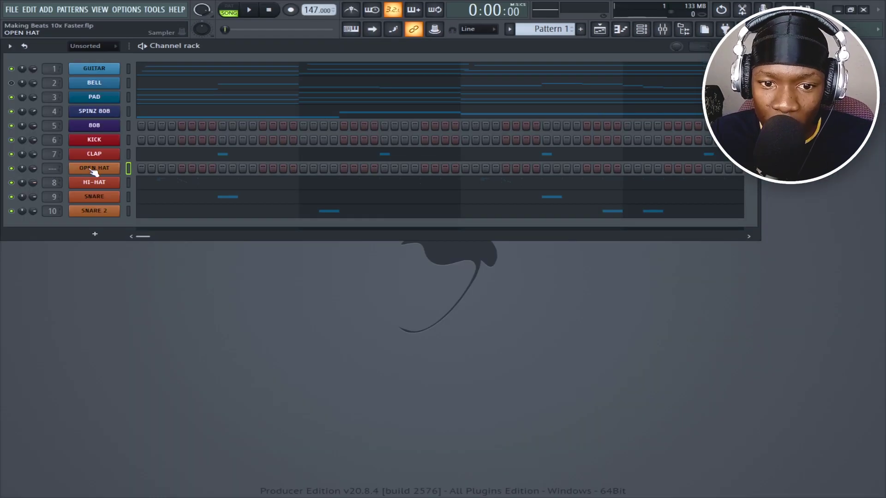
{"action": "left_click_drag", "start_coordinate": [93, 172], "coordinate": [143, 197]}
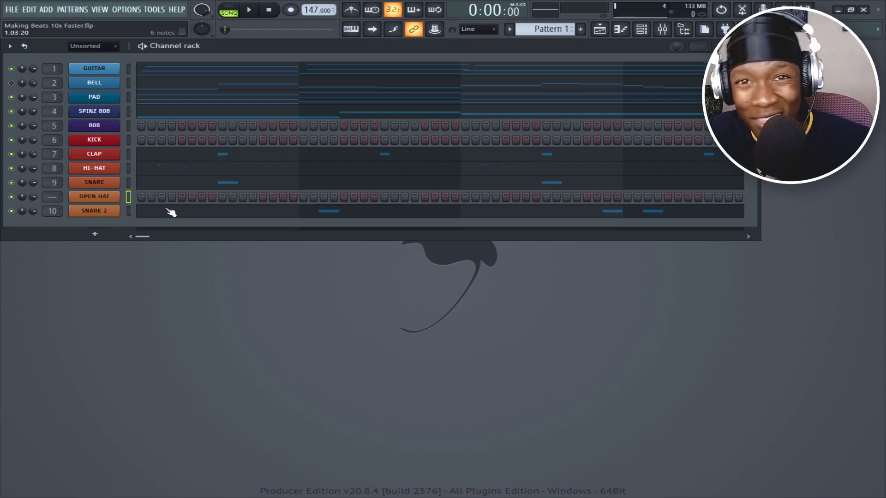
{"action": "left_click", "coordinate": [107, 202]}
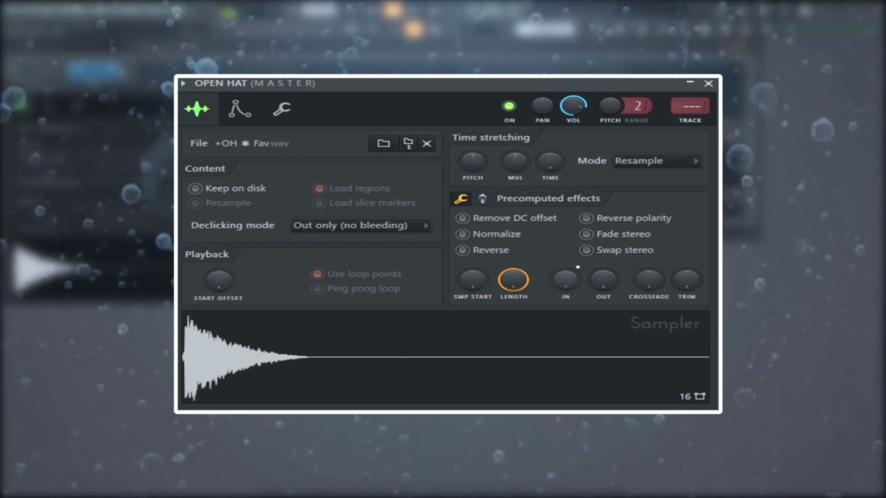
{"action": "left_click_drag", "start_coordinate": [603, 279], "coordinate": [603, 272]}
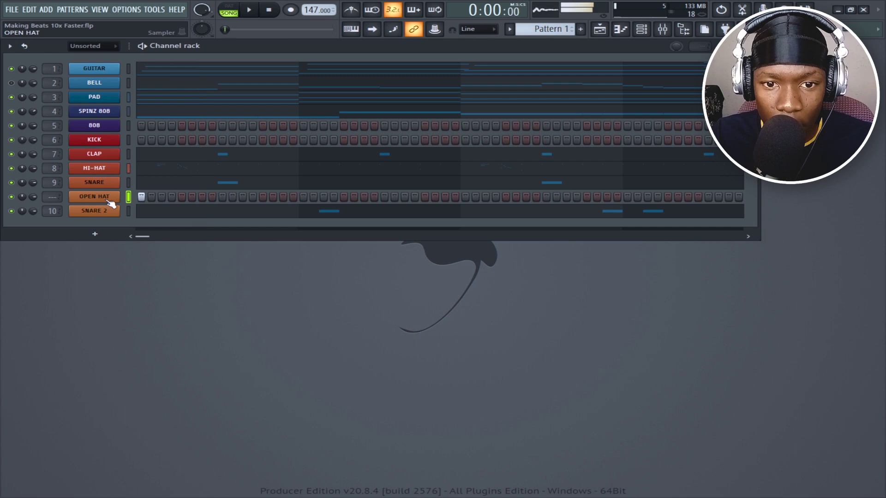
Play the beat and inspect the SPINZ 808 channel's sampler settings.
{"action": "key", "text": "space"}
{"action": "key", "text": "F7"}
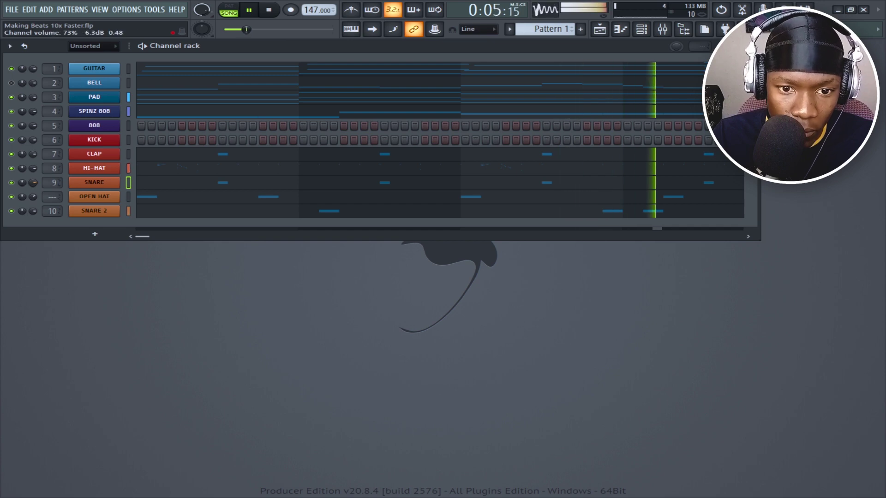
{"action": "left_click", "coordinate": [94, 111]}
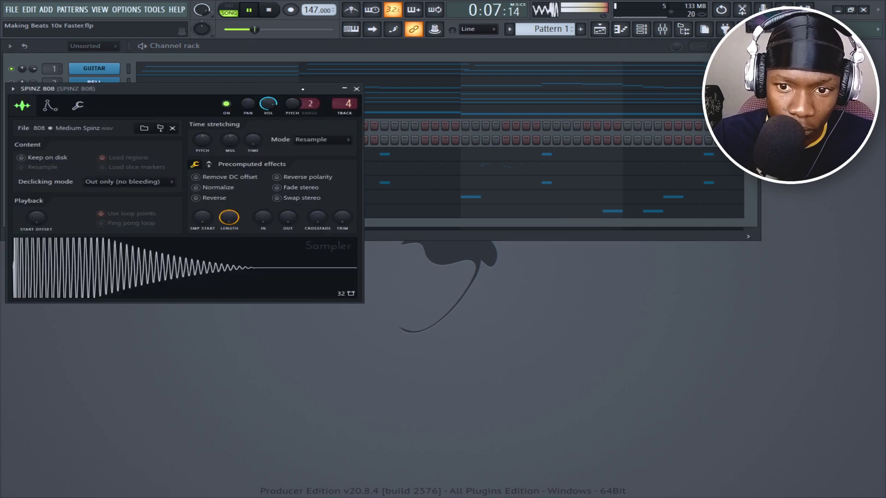
{"action": "left_click", "coordinate": [357, 88]}
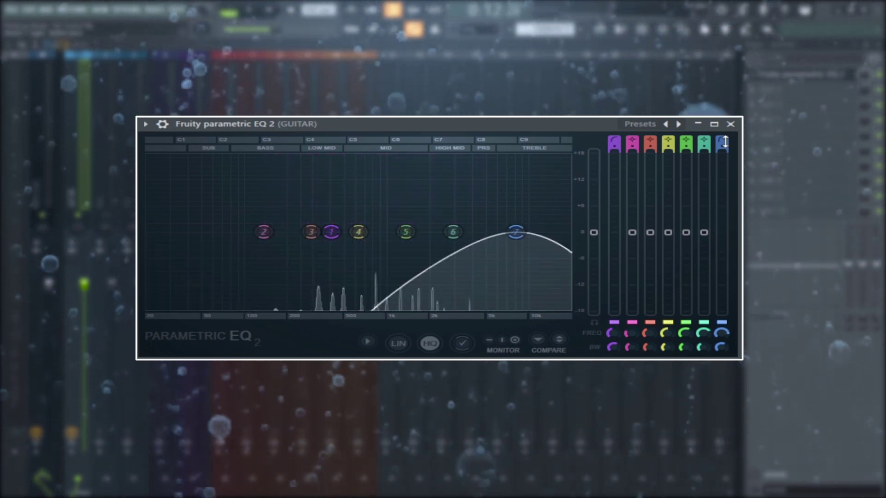
Shape the guitar's Parametric EQ 2 with a lowered low-pass on band 7, a boost near 2447 Hz and a slight boost near 953 Hz.
{"action": "left_click_drag", "start_coordinate": [725, 142], "coordinate": [726, 146]}
{"action": "left_click_drag", "start_coordinate": [515, 232], "coordinate": [451, 231]}
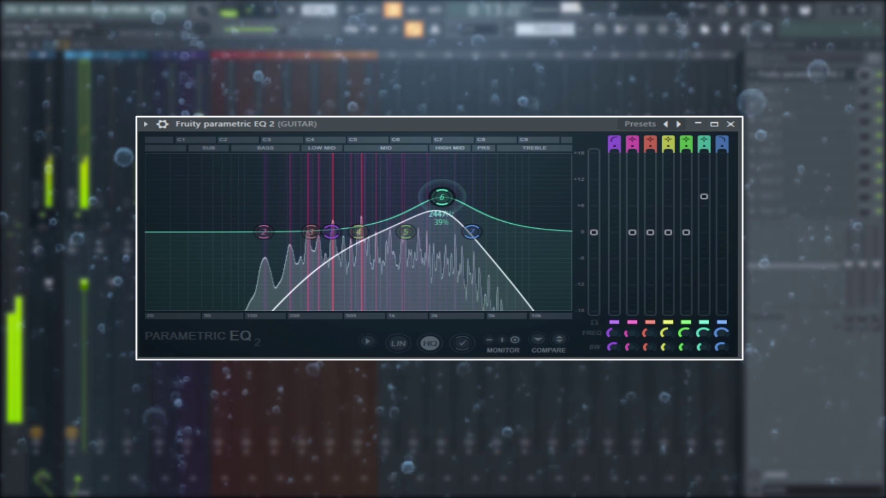
{"action": "left_click_drag", "start_coordinate": [381, 208], "coordinate": [384, 212]}
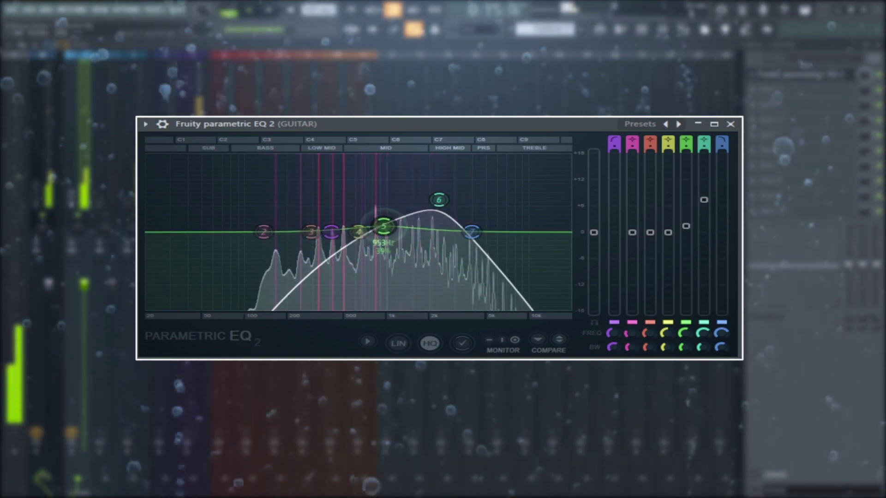
{"action": "scroll", "coordinate": [335, 232], "scroll_direction": "down", "scroll_amount": 3}
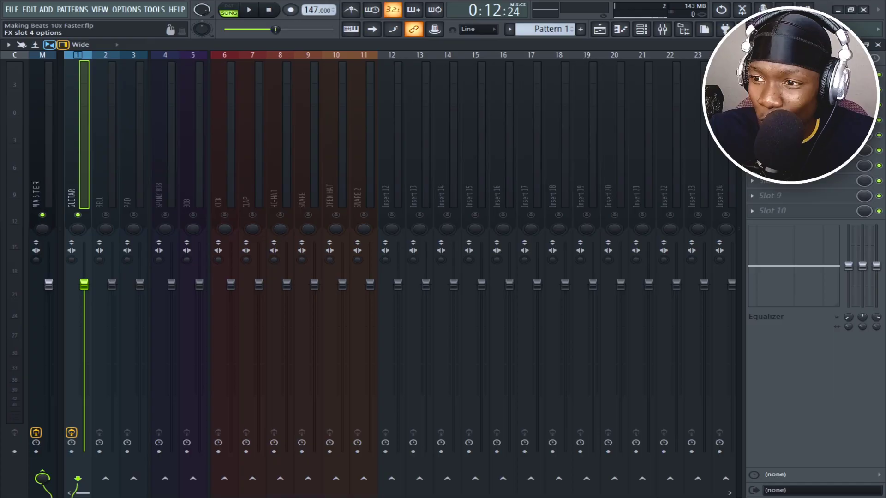
Add Fruity Flangus and Fruity Reeverb 2 to the GUITAR insert and set the reverb's mix level to 56%.
{"action": "left_click", "coordinate": [753, 120]}
{"action": "mouse_move", "coordinate": [761, 132]}
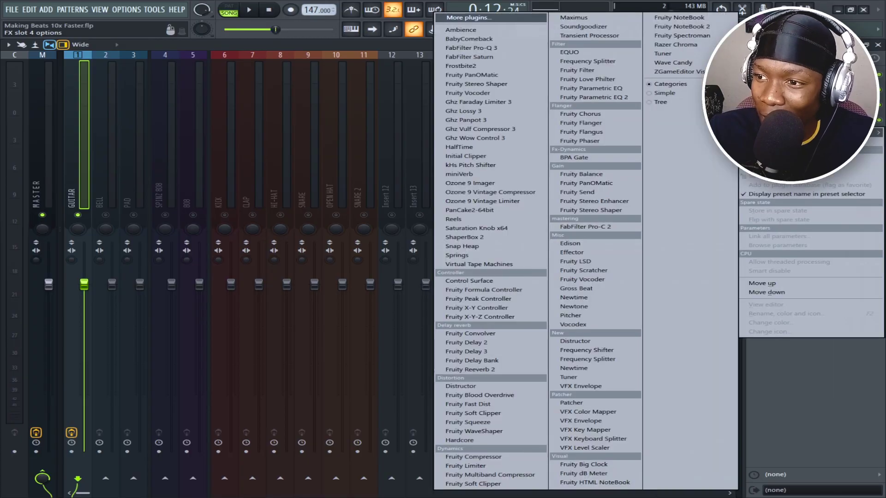
{"action": "left_click", "coordinate": [584, 132]}
{"action": "left_click", "coordinate": [357, 174]}
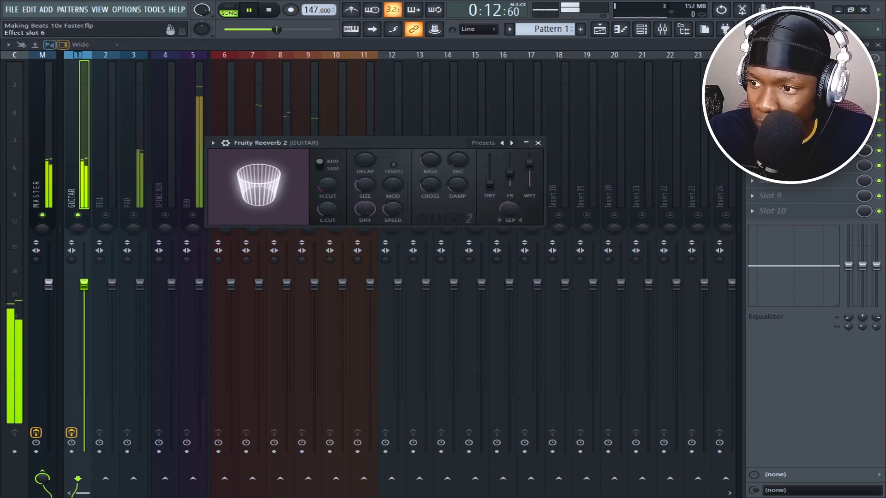
{"action": "left_click_drag", "start_coordinate": [864, 151], "coordinate": [864, 158]}
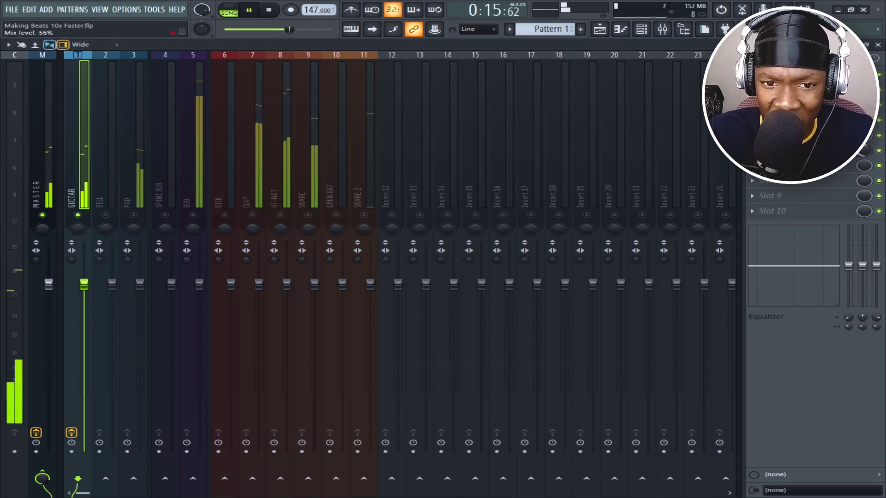
{"action": "key", "text": "space"}
Add Fruity Parametric EQ 2 to the PAD insert, high-passed near 519 Hz with adjusted upper bands, and follow it with Fruity Love Philter.
{"action": "left_click", "coordinate": [131, 223]}
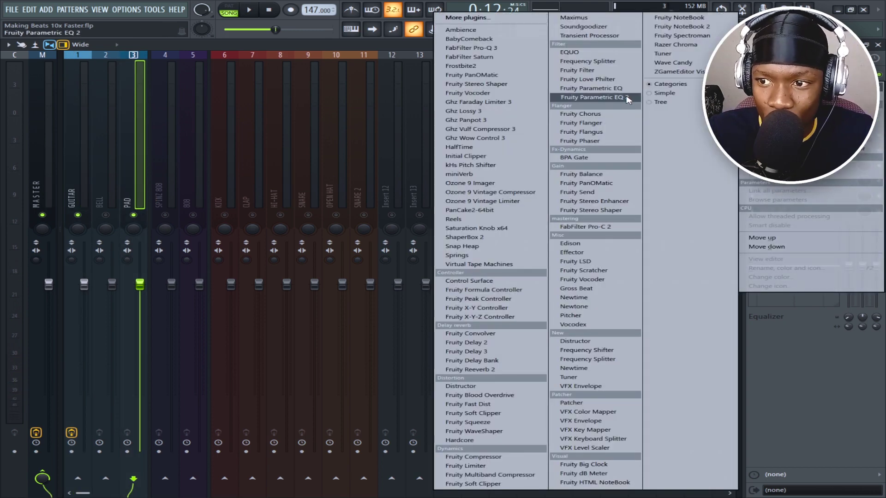
{"action": "left_click", "coordinate": [621, 98]}
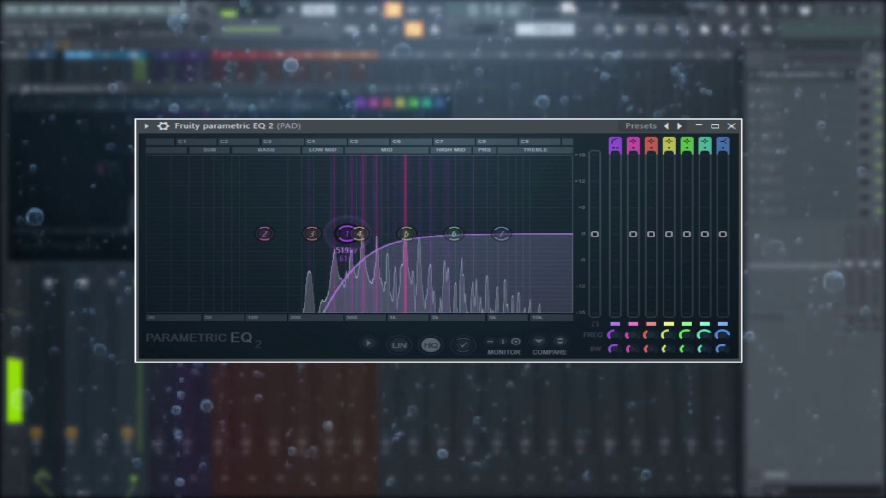
{"action": "mouse_move", "coordinate": [406, 234]}
{"action": "left_mouse_down"}
{"action": "mouse_move", "coordinate": [420, 194]}
{"action": "mouse_move", "coordinate": [412, 218]}
{"action": "left_mouse_up"}
{"action": "left_click_drag", "start_coordinate": [502, 234], "coordinate": [490, 199]}
{"action": "left_click_drag", "start_coordinate": [453, 234], "coordinate": [448, 236]}
{"action": "left_click_drag", "start_coordinate": [412, 218], "coordinate": [404, 222]}
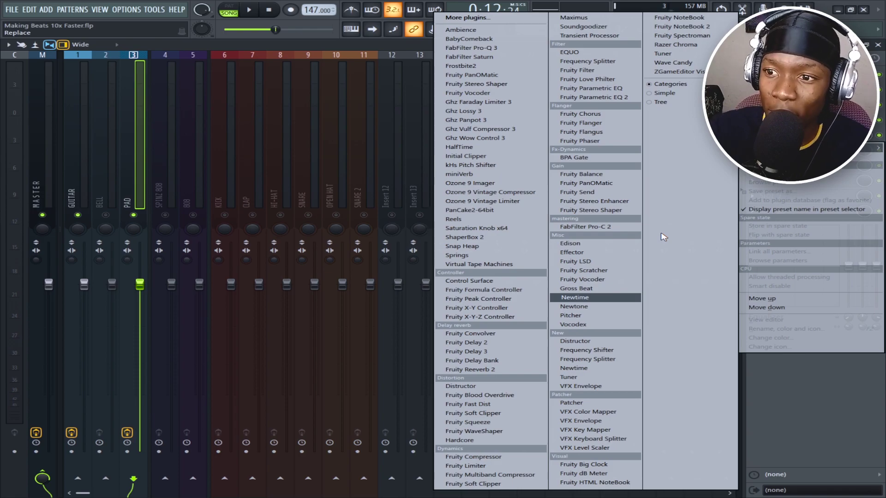
{"action": "left_click", "coordinate": [600, 80]}
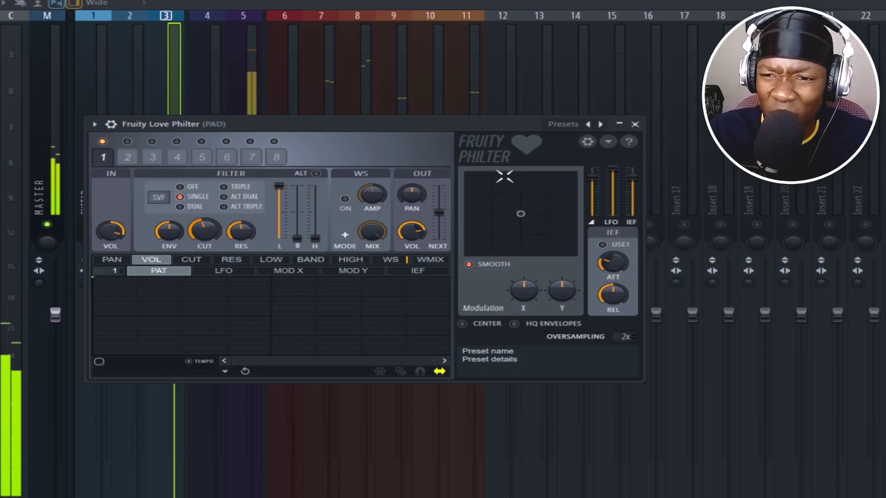
{"action": "left_click", "coordinate": [635, 124]}
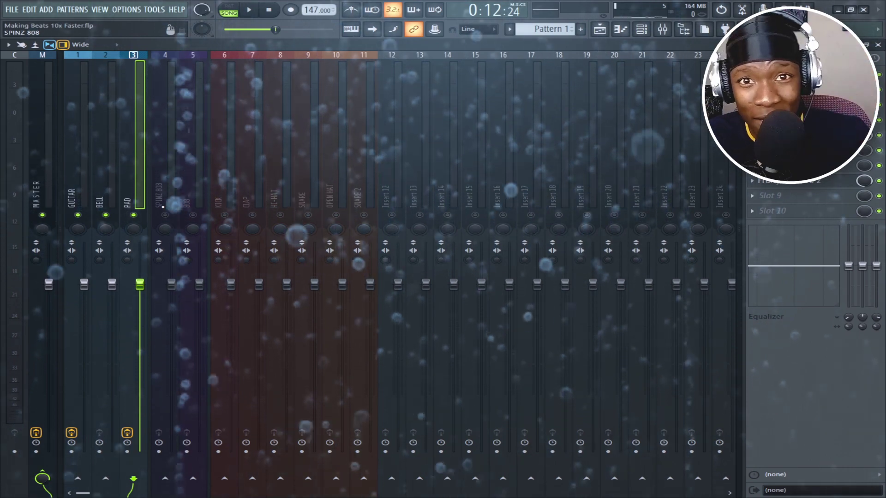
Play the arrangement and reduce the mix level of Fruity Reeverb 2 on the BELL insert.
{"action": "left_click", "coordinate": [642, 29]}
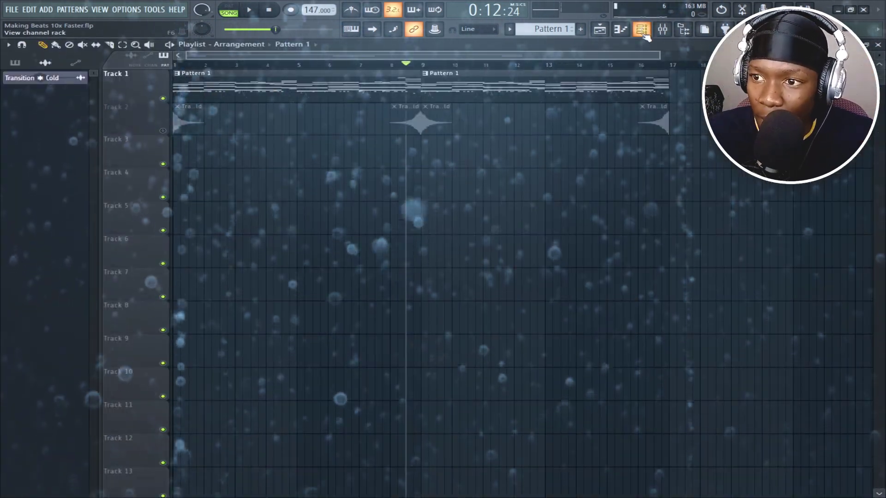
{"action": "key", "text": "space"}
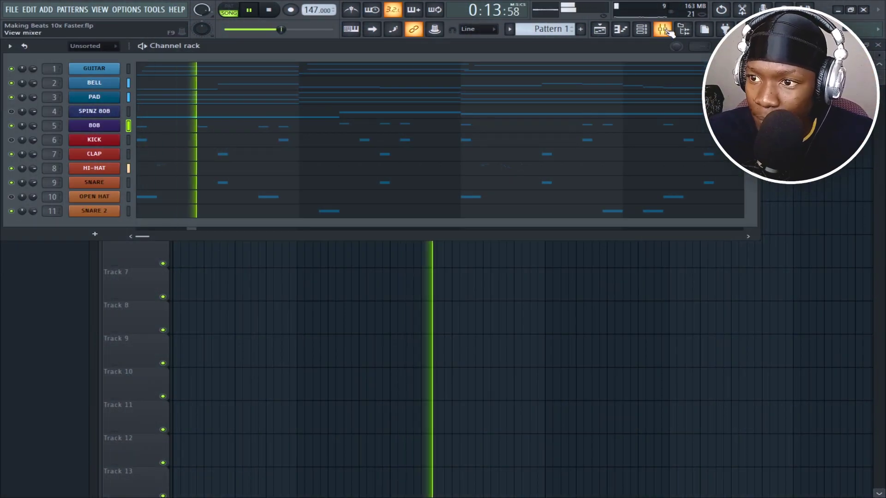
{"action": "left_click", "coordinate": [665, 30]}
{"action": "left_click", "coordinate": [752, 74]}
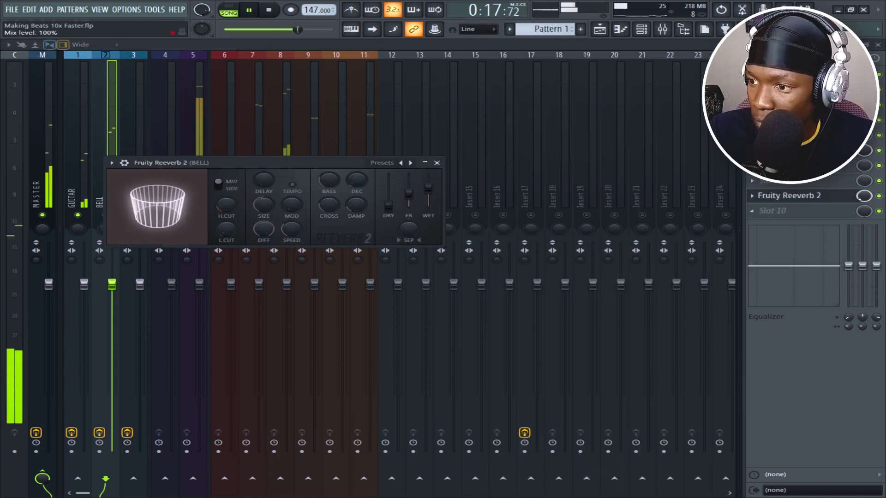
{"action": "left_click_drag", "start_coordinate": [864, 196], "coordinate": [864, 217]}
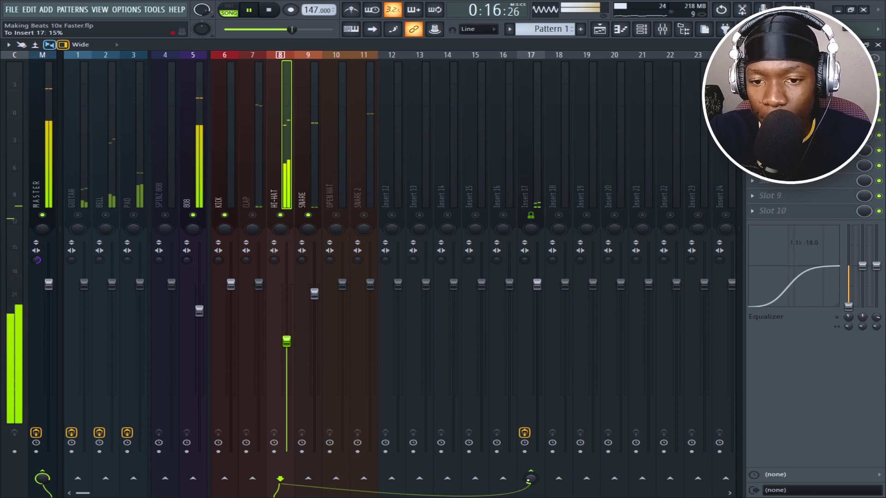
Lower the CLAP insert's volume to about -4.0 dB, cut its low EQ band fully and slightly boost its high band.
{"action": "left_click_drag", "start_coordinate": [259, 284], "coordinate": [259, 312]}
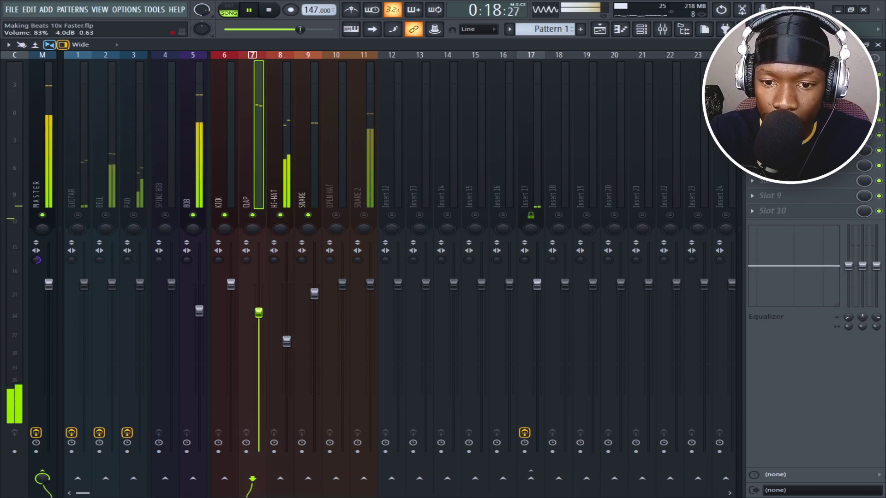
{"action": "left_click_drag", "start_coordinate": [848, 266], "coordinate": [848, 321]}
{"action": "left_click_drag", "start_coordinate": [876, 266], "coordinate": [876, 253]}
{"action": "key", "text": "space"}
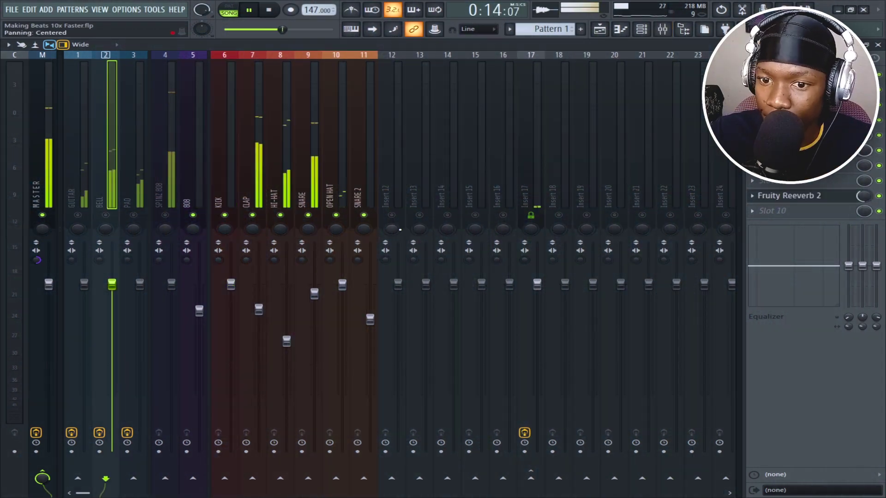
Bring down the volume levels of the KICK and SPINZ 808 inserts while the beat plays.
{"action": "left_click", "coordinate": [225, 221]}
{"action": "left_click_drag", "start_coordinate": [231, 283], "coordinate": [232, 302]}
{"action": "left_click_drag", "start_coordinate": [171, 283], "coordinate": [171, 309]}
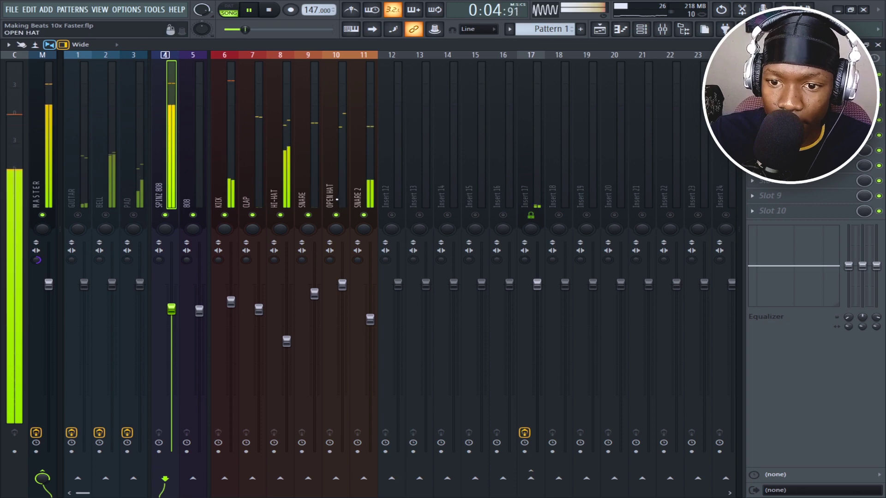
Slightly lower the OPEN HAT insert's volume, compare the mix with it muted, and send it to Insert 17.
{"action": "left_click", "coordinate": [342, 196]}
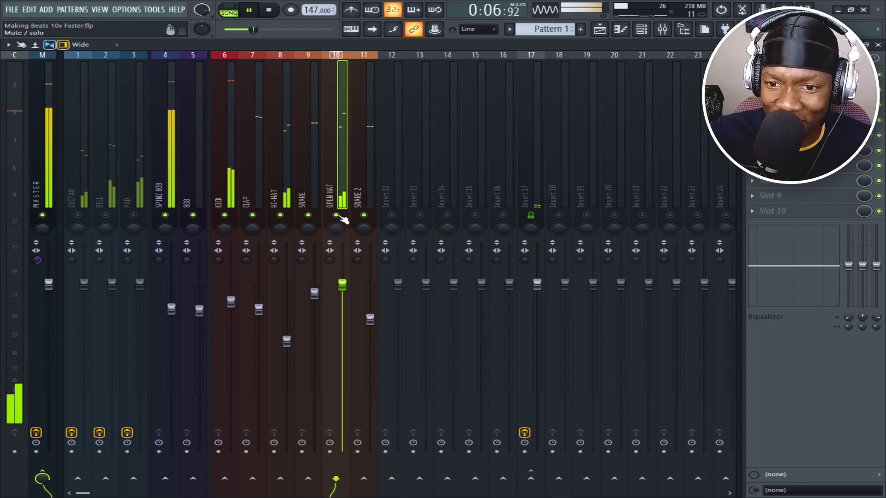
{"action": "left_click", "coordinate": [336, 215]}
{"action": "left_click_drag", "start_coordinate": [342, 285], "coordinate": [342, 297]}
{"action": "left_click", "coordinate": [337, 215]}
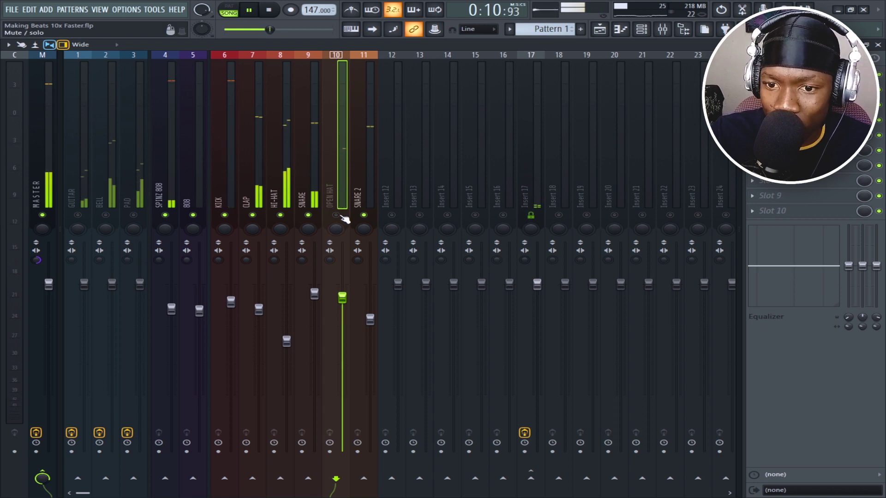
{"action": "left_click", "coordinate": [530, 478]}
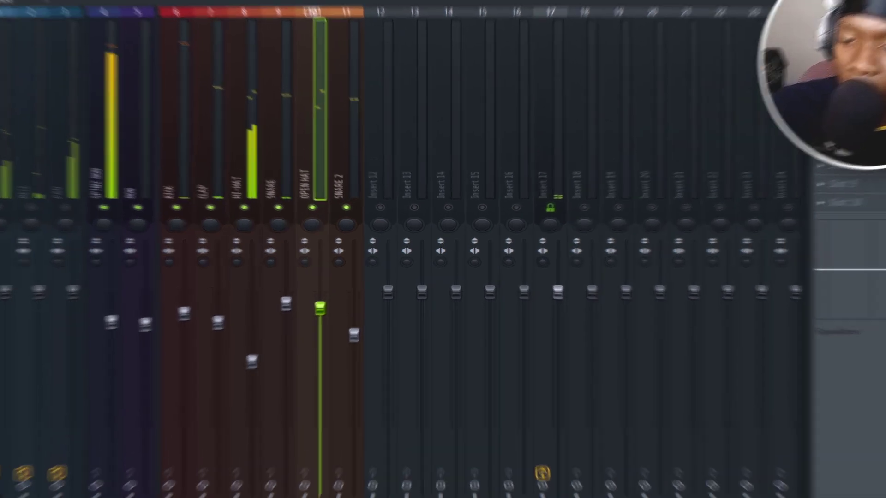